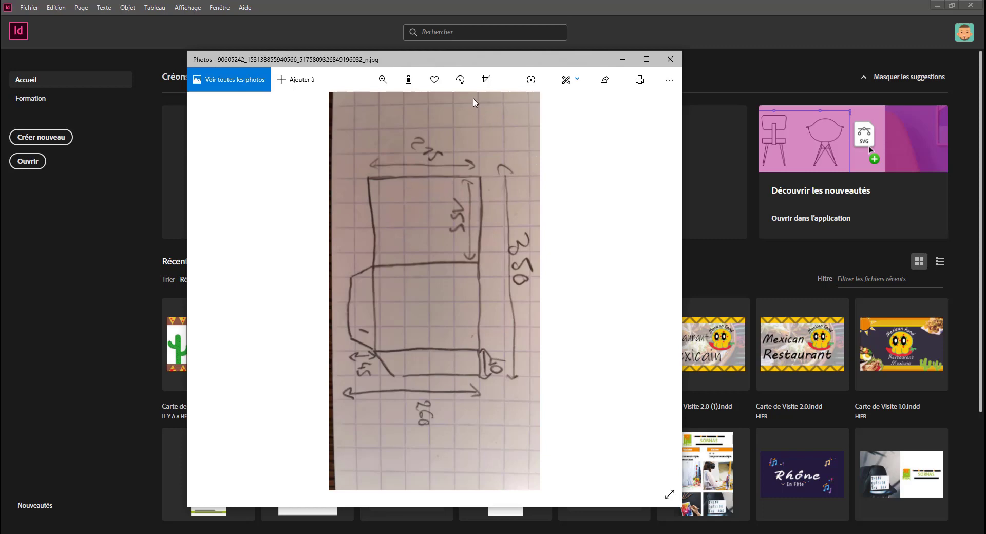
# Rotate the hand-drawn sketch photo until its dimensions read upright
pyautogui.click(461, 80)
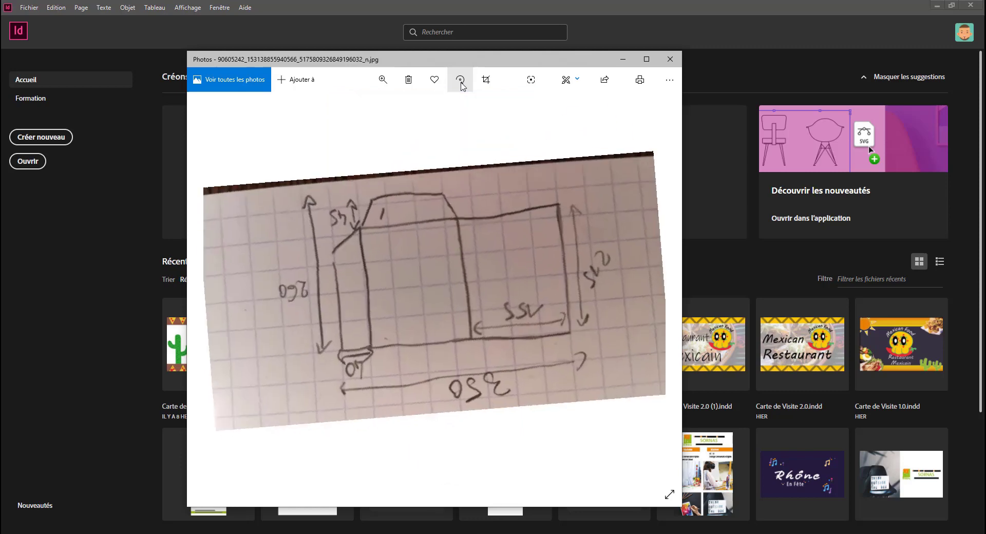
pyautogui.click(462, 84)
pyautogui.click(461, 83)
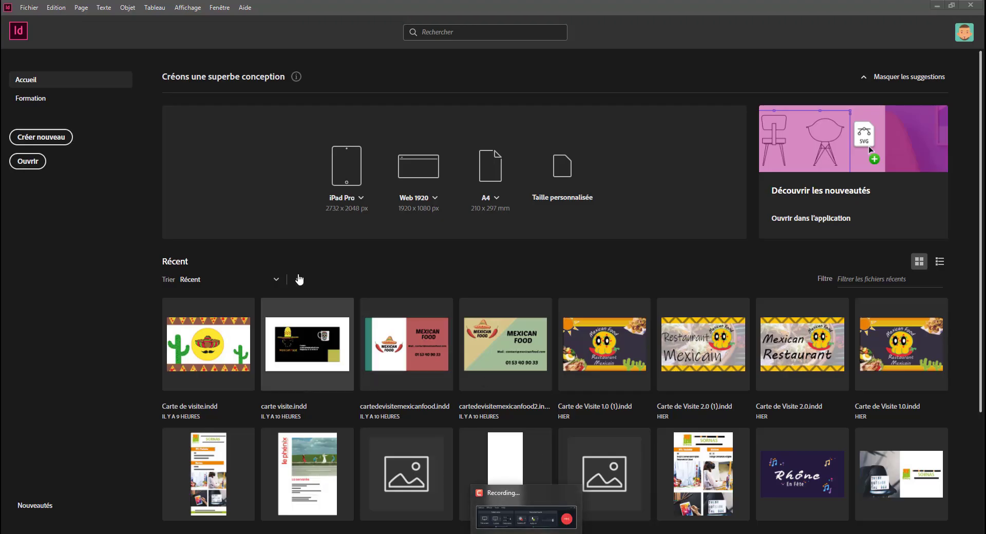
pyautogui.click(93, 281)
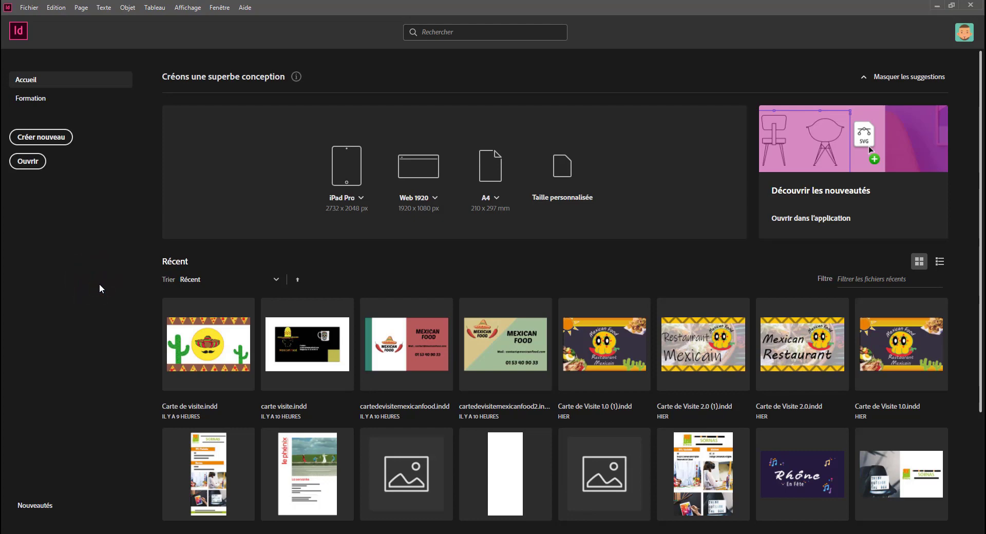
pyautogui.hotkey('alt', 'Tab')
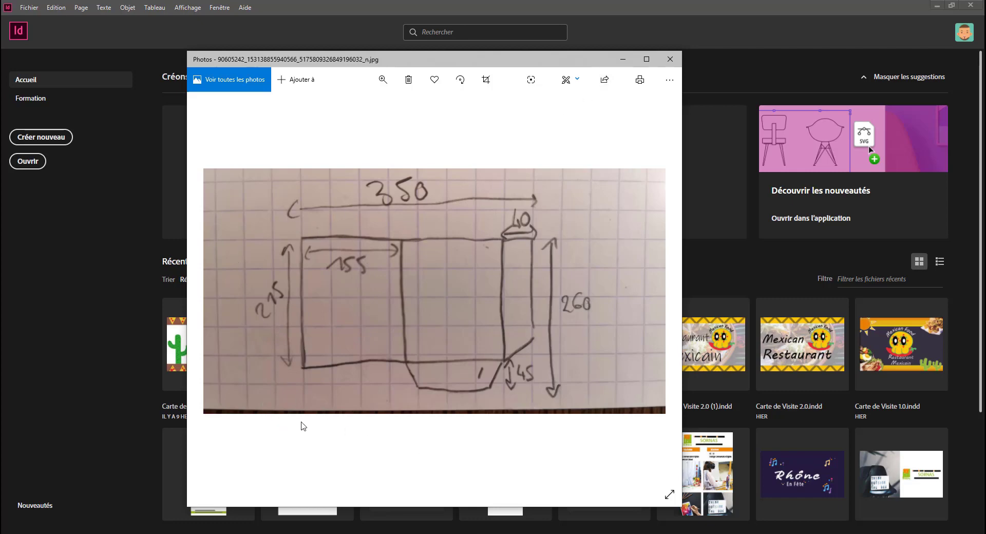
pyautogui.hotkey('alt', 'F4')
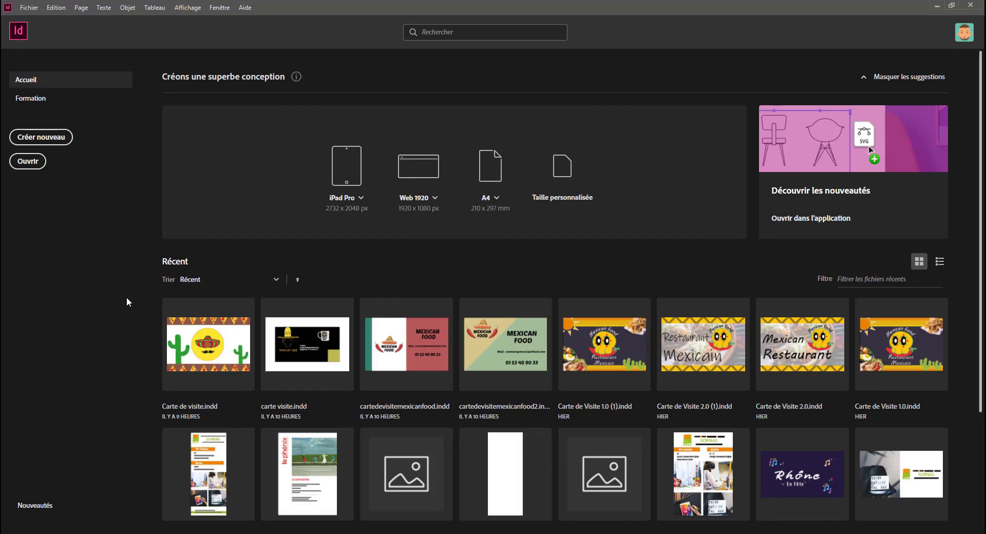
pyautogui.hotkey('alt', 'Tab')
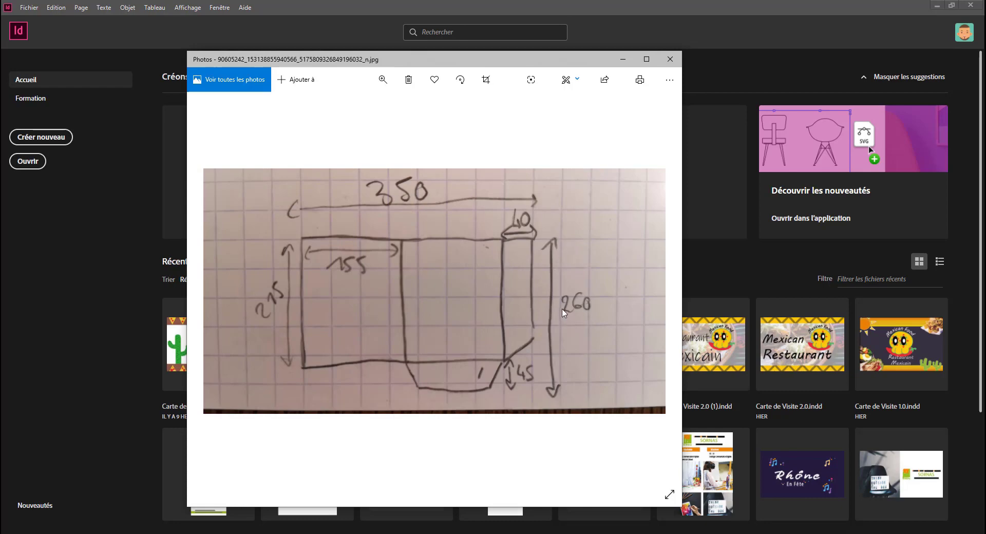
# Start a new print document in InDesign based on the A3 preset
pyautogui.click(17, 140)
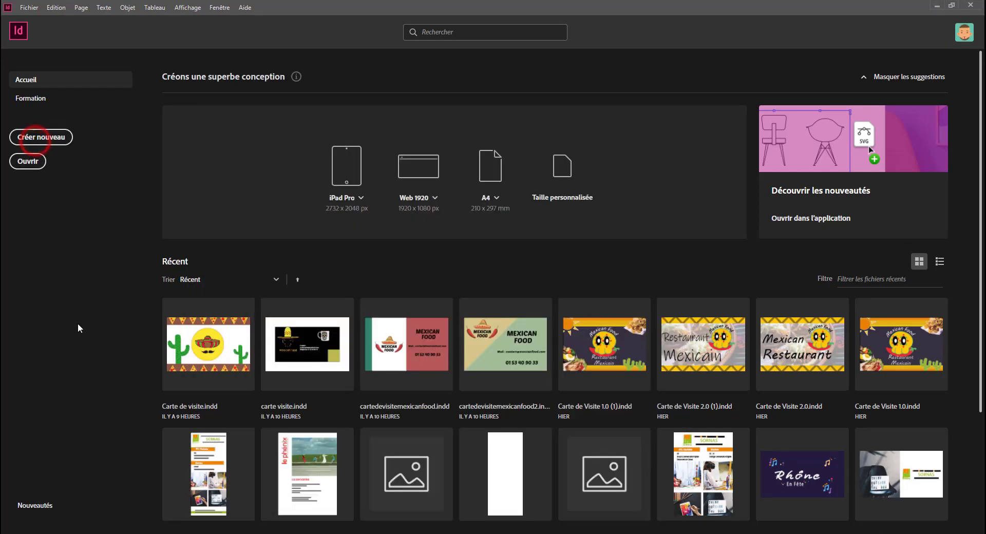
pyautogui.click(40, 140)
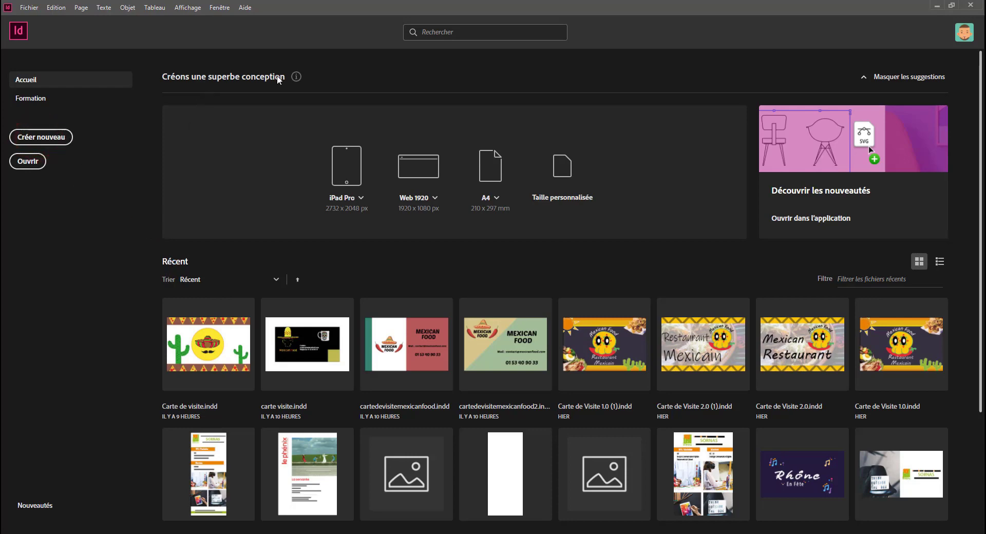
pyautogui.click(511, 262)
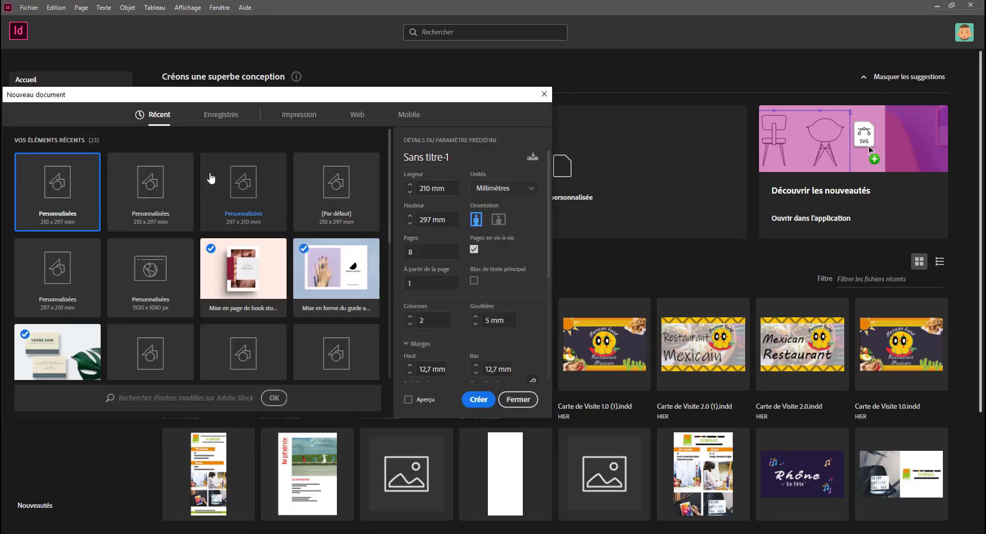
pyautogui.moveTo(240, 101); pyautogui.dragTo(363, 96)
pyautogui.click(375, 109)
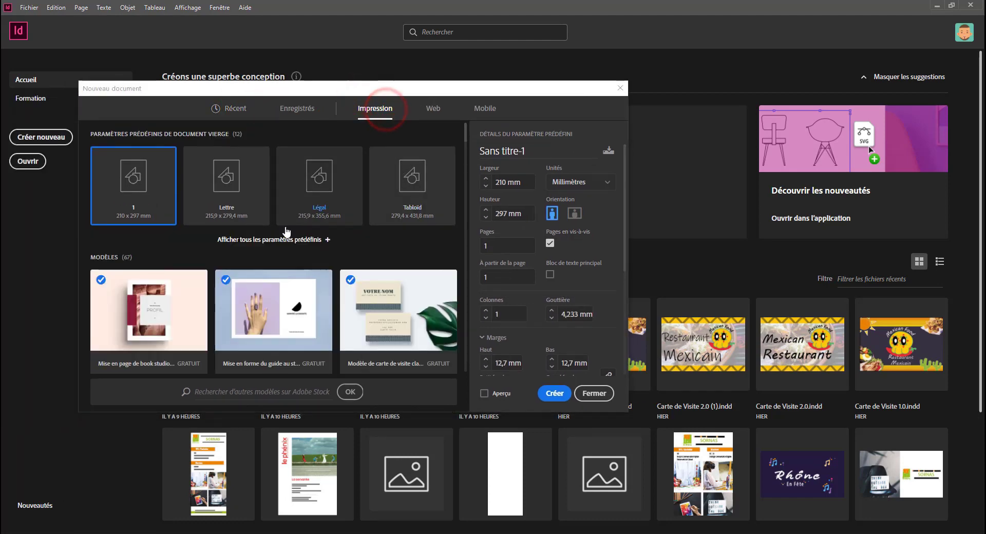
pyautogui.click(282, 246)
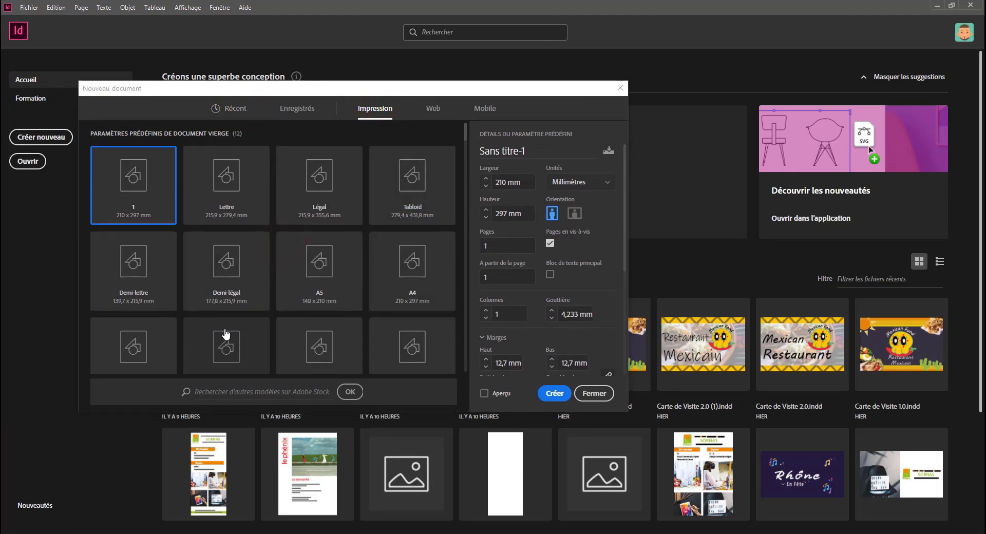
pyautogui.scroll(-2, 222, 334)
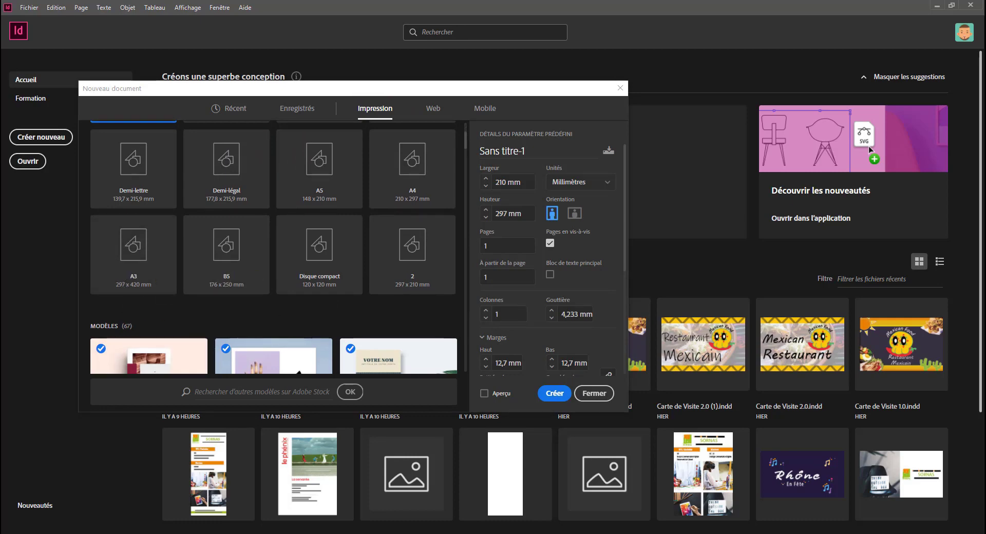
pyautogui.hotkey('alt', 'Tab')
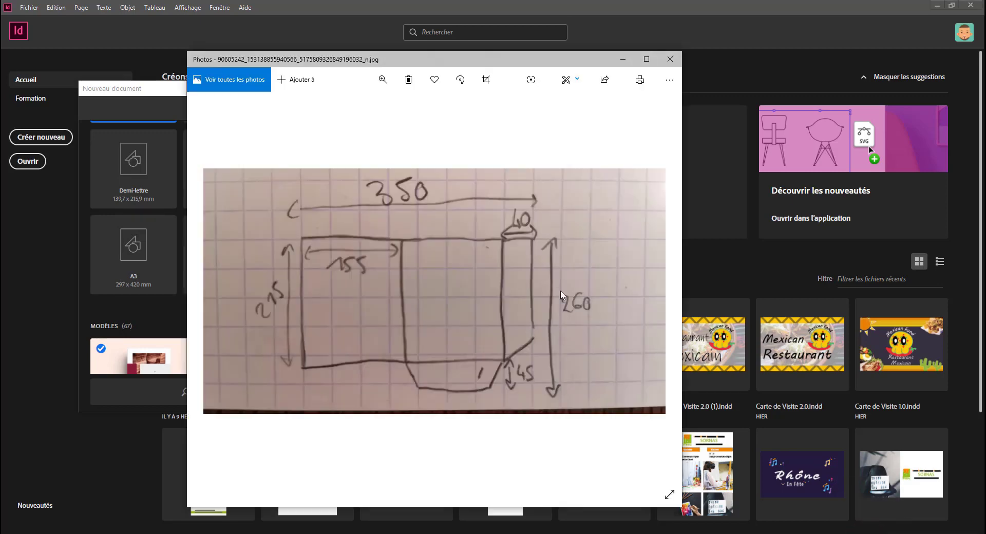
pyautogui.click(132, 269)
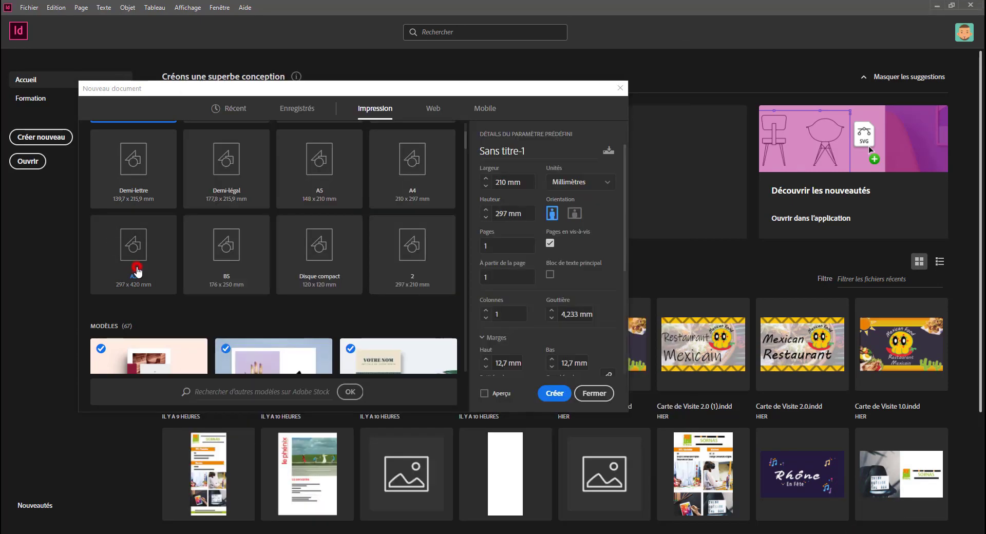
# Create the A3 document without facing pages and with all margins set to 0 mm
pyautogui.click(550, 243)
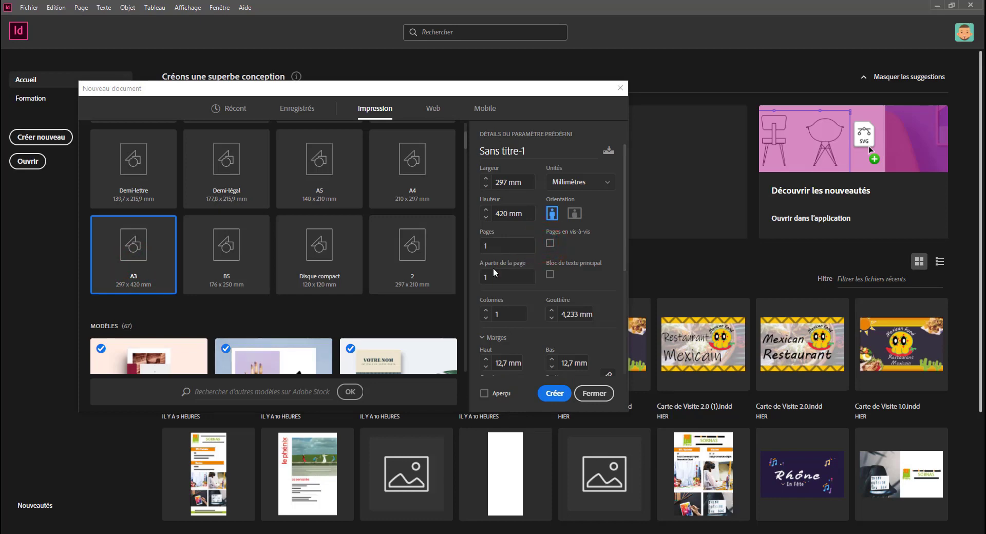
pyautogui.scroll(-3, 499, 275)
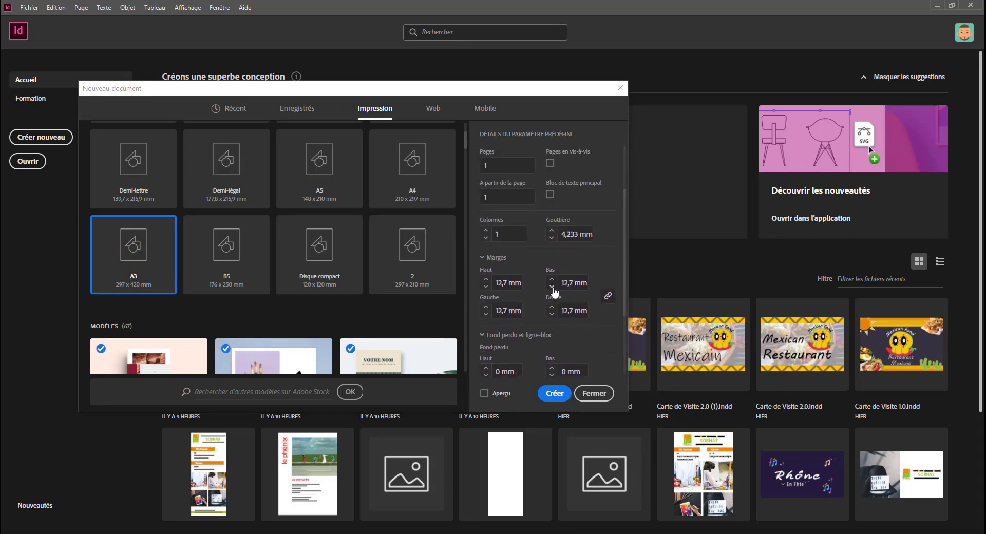
pyautogui.click(552, 287)
pyautogui.click(552, 287)
pyautogui.click(552, 287)
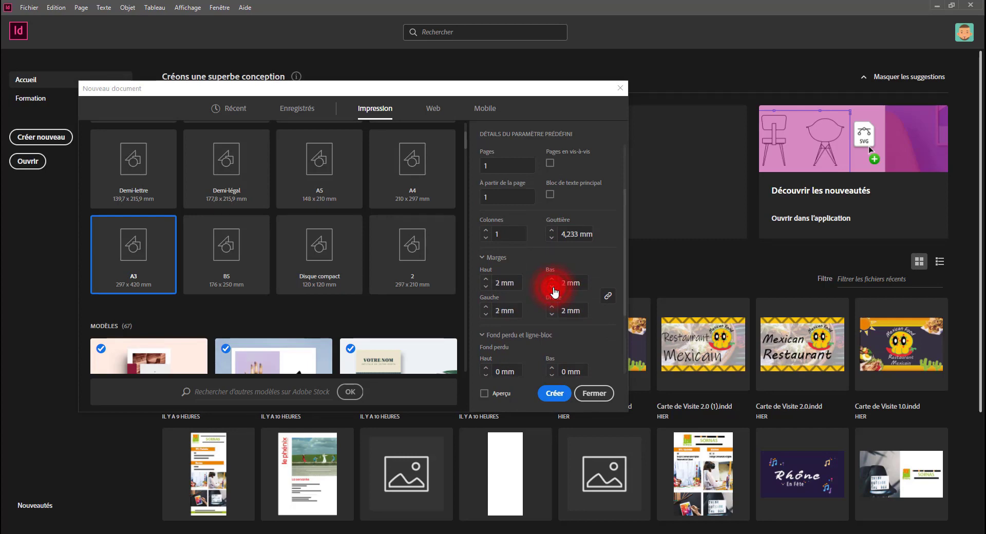
pyautogui.click(552, 287)
pyautogui.click(552, 288)
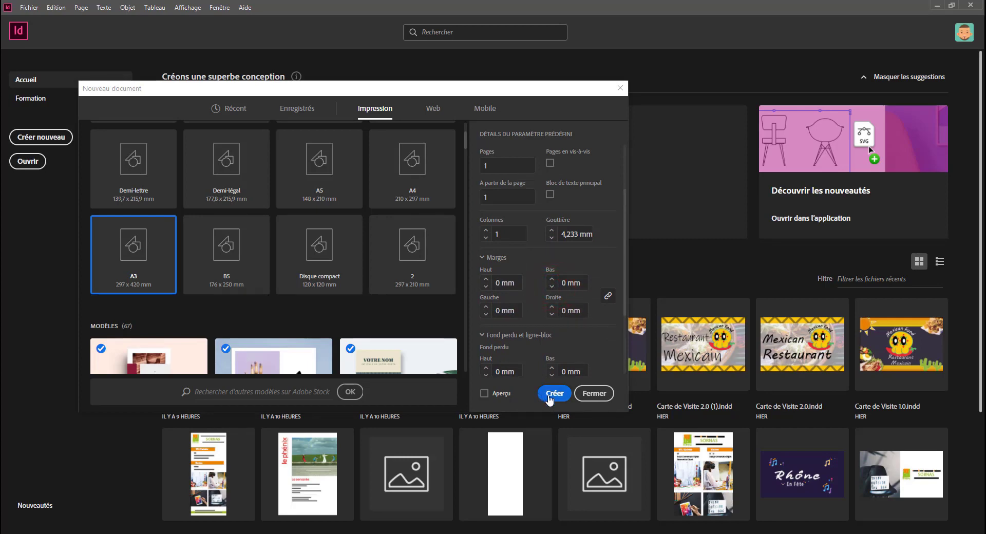
pyautogui.click(550, 394)
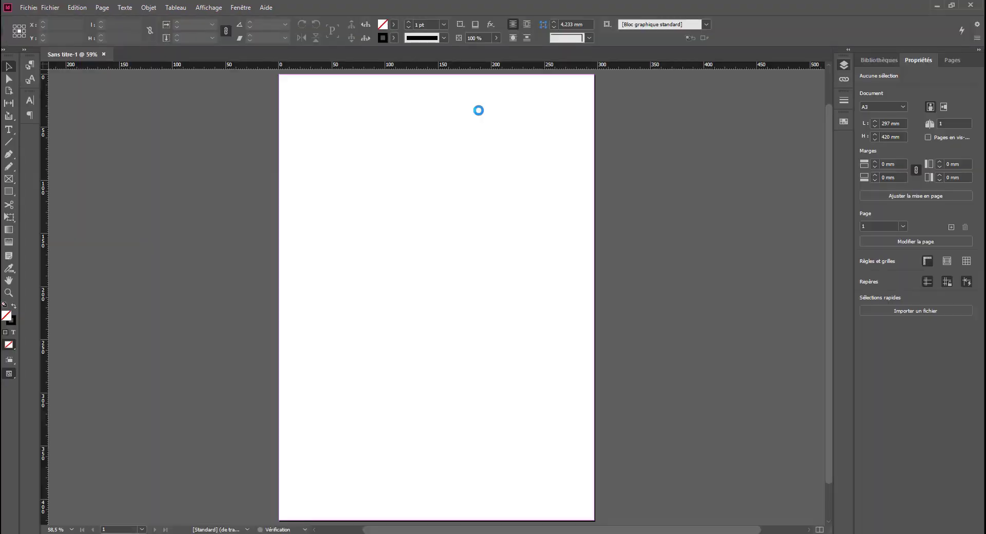
# Change the page orientation to landscape, giving a 420 × 297 mm page, and return to the Selection tool
pyautogui.scroll(-1, 360, 427)
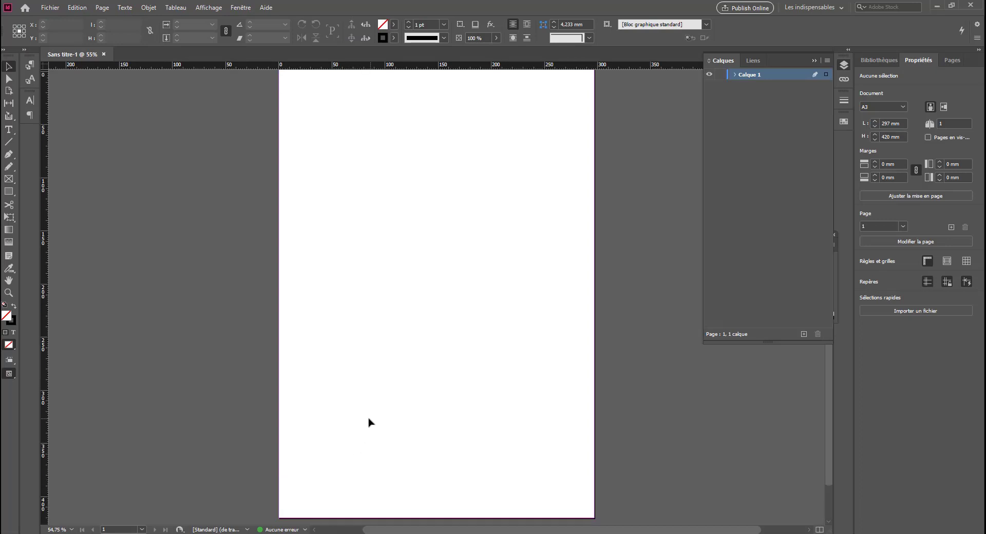
pyautogui.scroll(1, 361, 425)
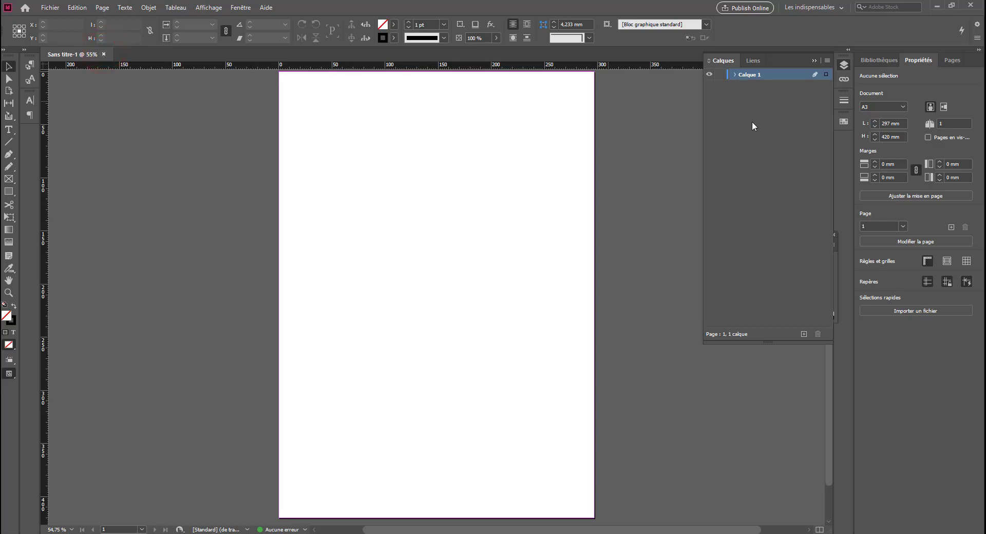
pyautogui.click(923, 242)
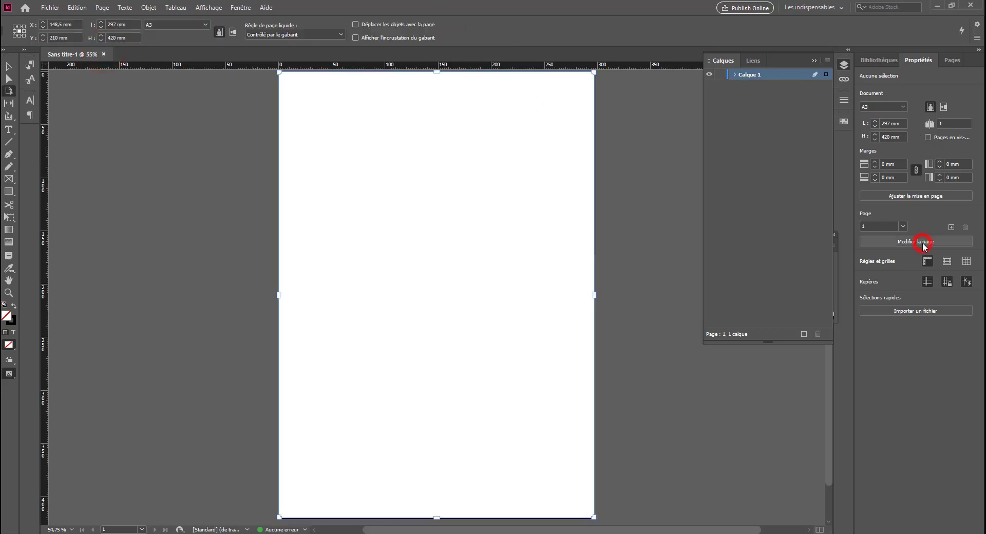
pyautogui.click(966, 123)
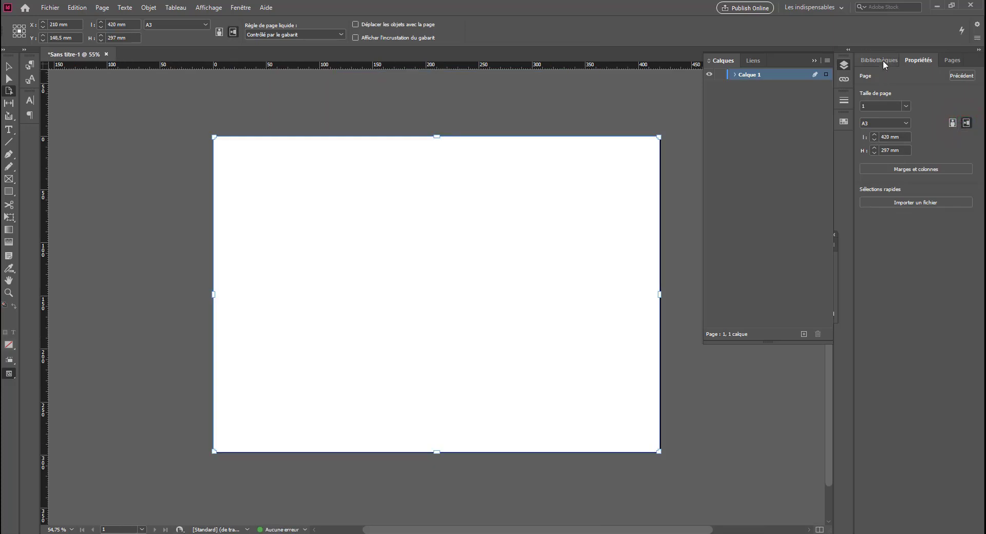
pyautogui.click(962, 75)
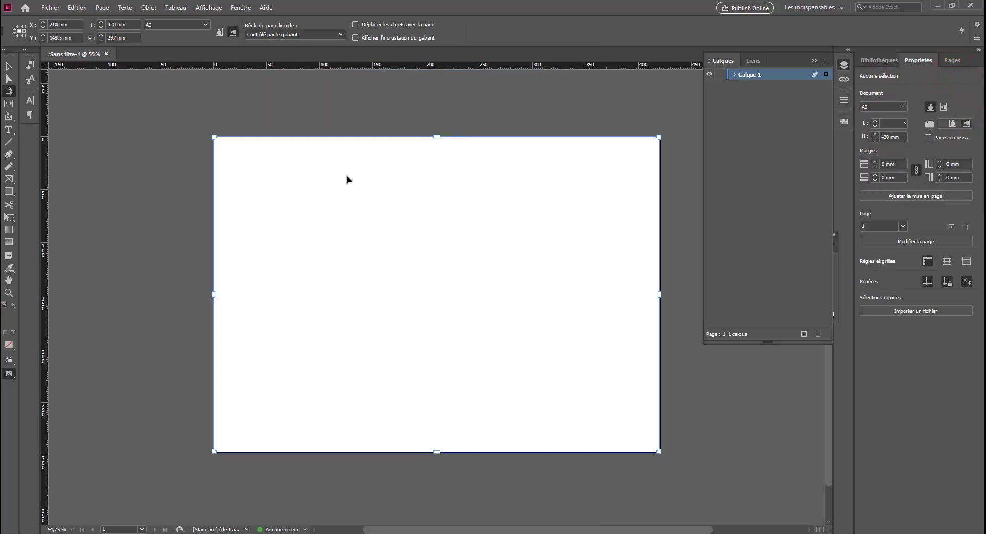
pyautogui.press('v')
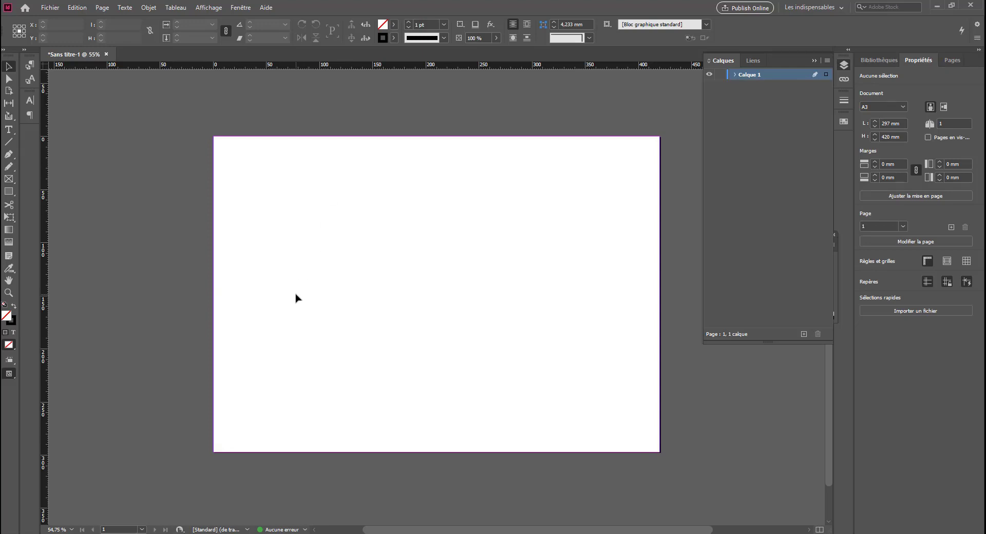
# Place the sketch photo from the Photos window over the page's upper-left corner, scaled to about 204 × 108 mm
pyautogui.click(876, 533)
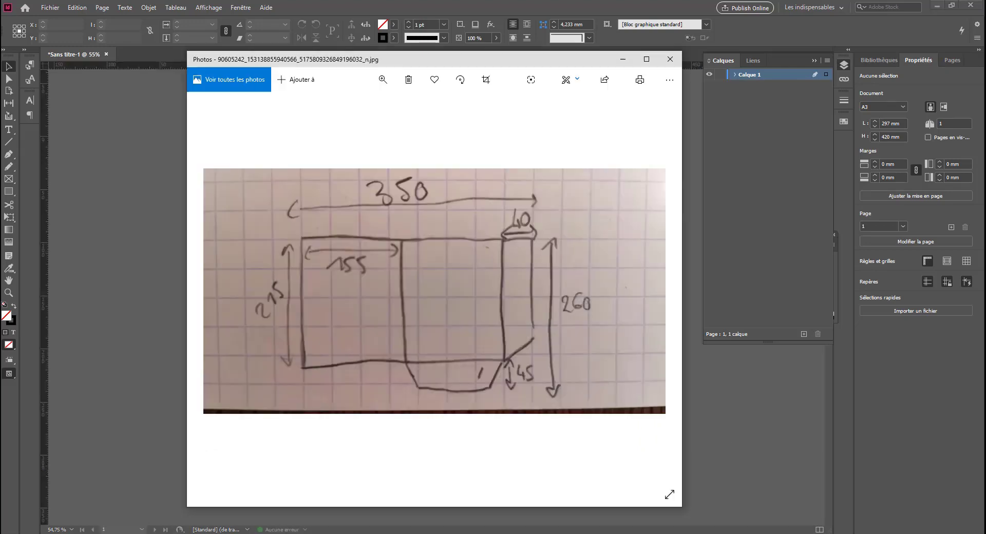
pyautogui.click(877, 533)
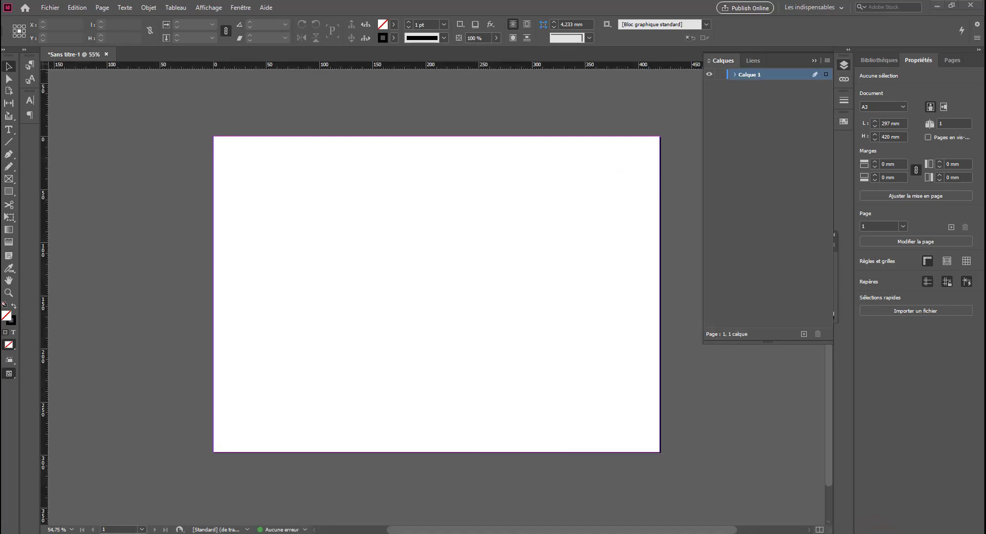
pyautogui.click(877, 533)
pyautogui.moveTo(541, 177); pyautogui.dragTo(109, 252)
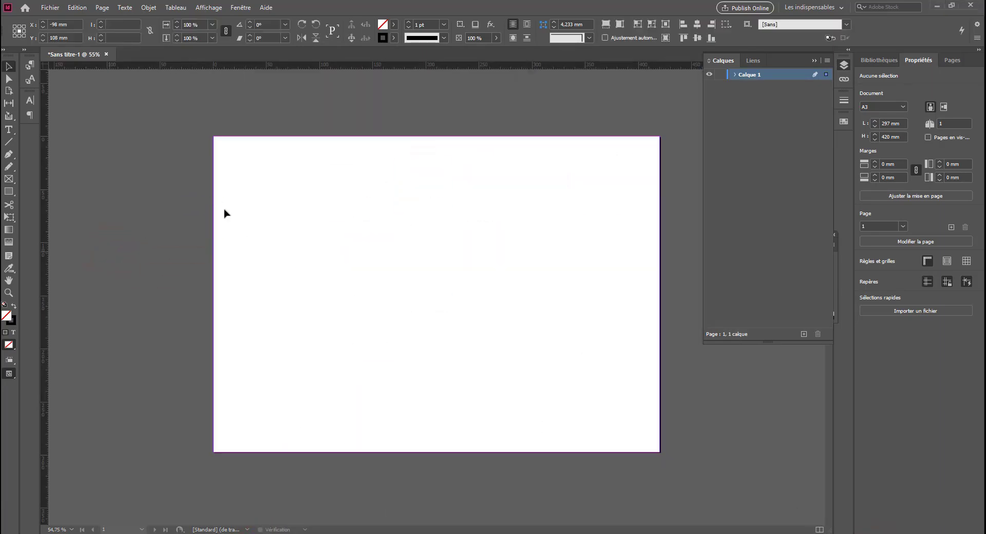
pyautogui.click(370, 370)
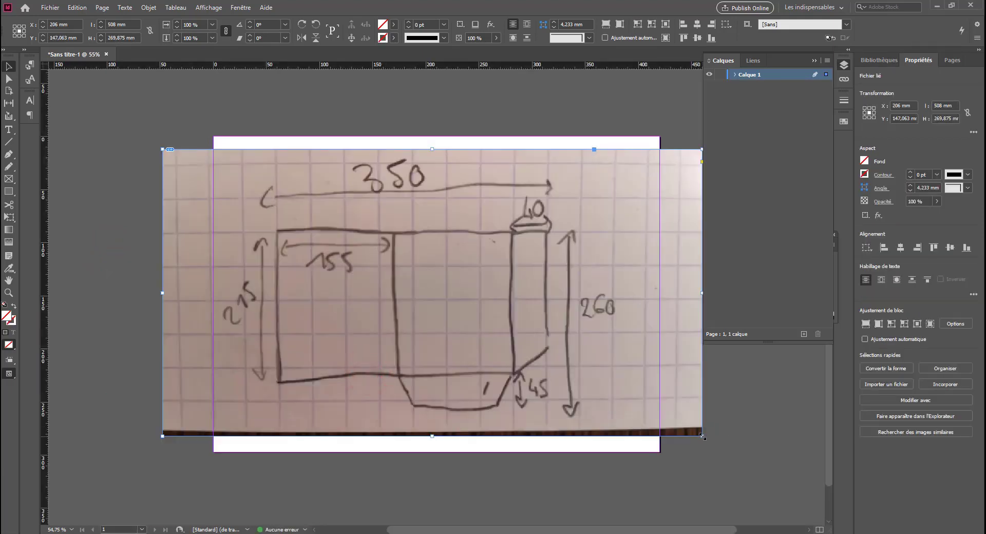
pyautogui.moveTo(703, 436); pyautogui.dragTo(266, 315)
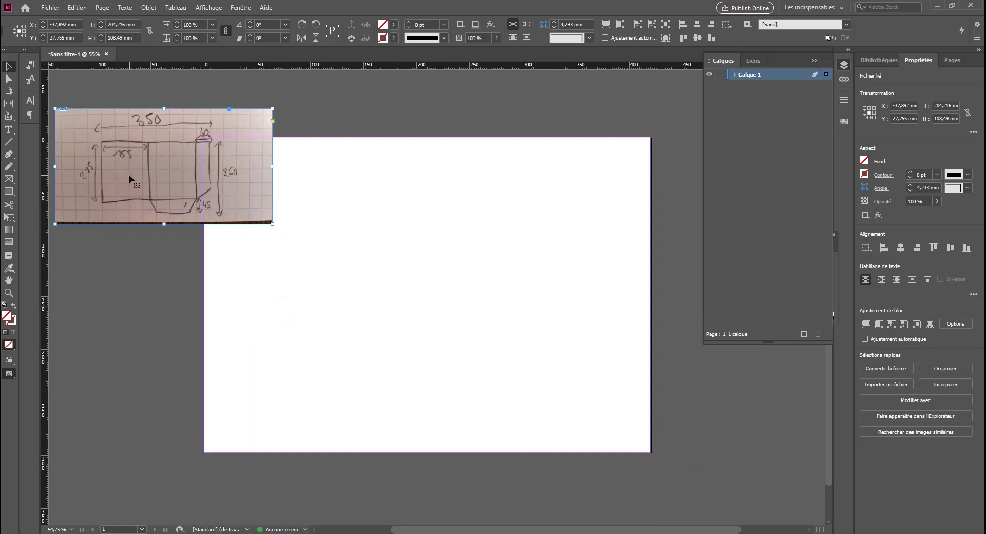
# Draw a rectangle 155 mm wide and 215 mm high on the page for the sketch's first panel
pyautogui.click(7, 192)
pyautogui.click(318, 232)
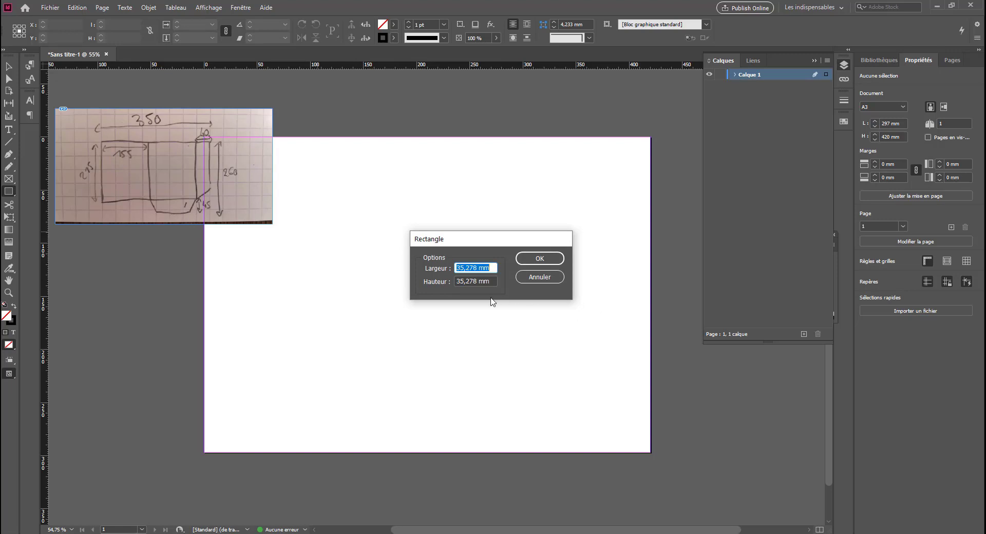
pyautogui.write('155')
pyautogui.press('Tab')
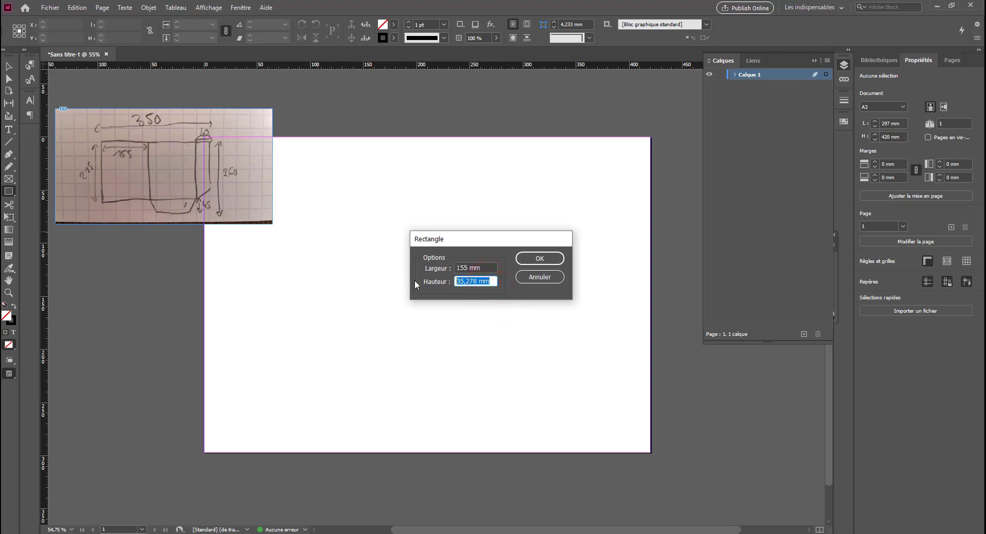
pyautogui.write('215')
pyautogui.click(535, 257)
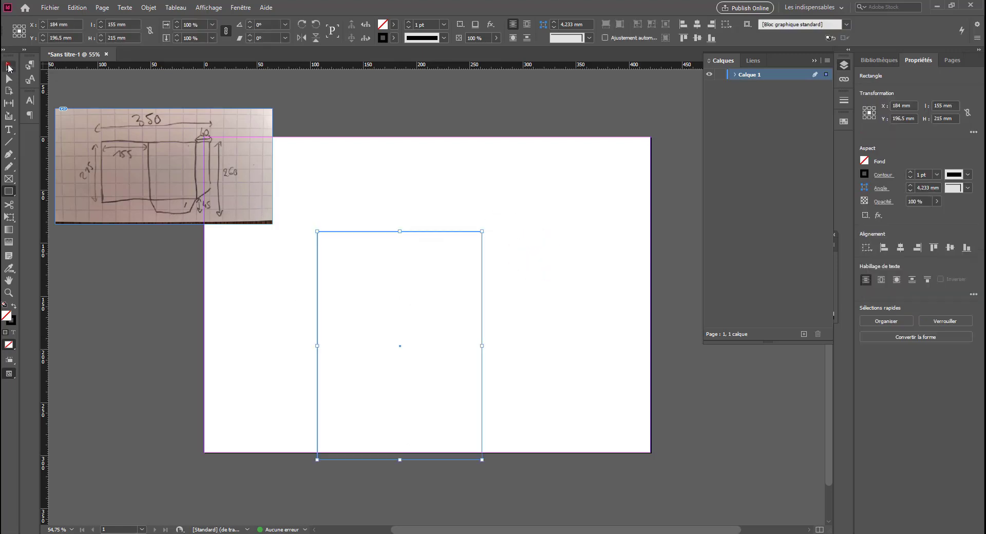
# Move the rectangle up and left, centring it at about X 137.5 mm, Y 154.5 mm, and deselect it
pyautogui.click(8, 65)
pyautogui.moveTo(378, 232); pyautogui.dragTo(330, 189)
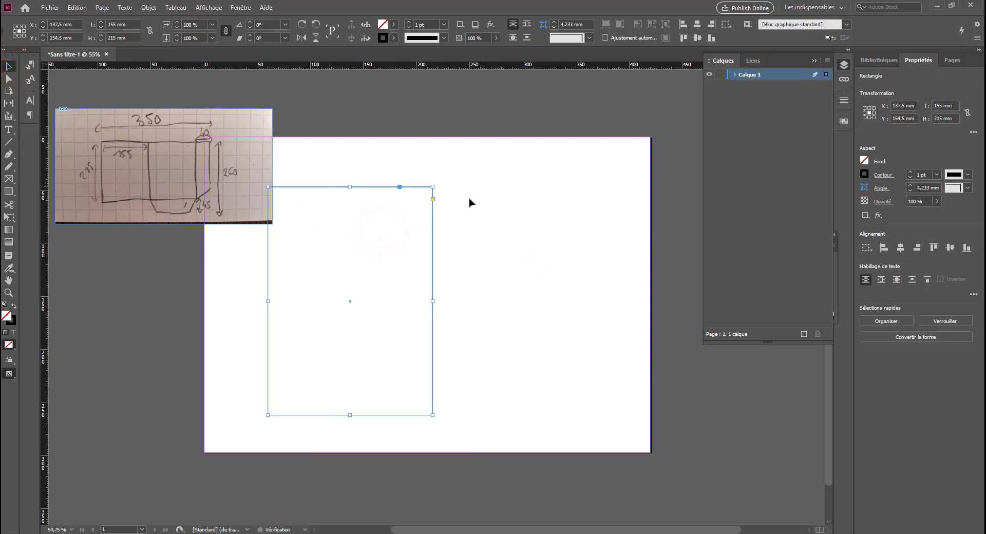
pyautogui.click(504, 204)
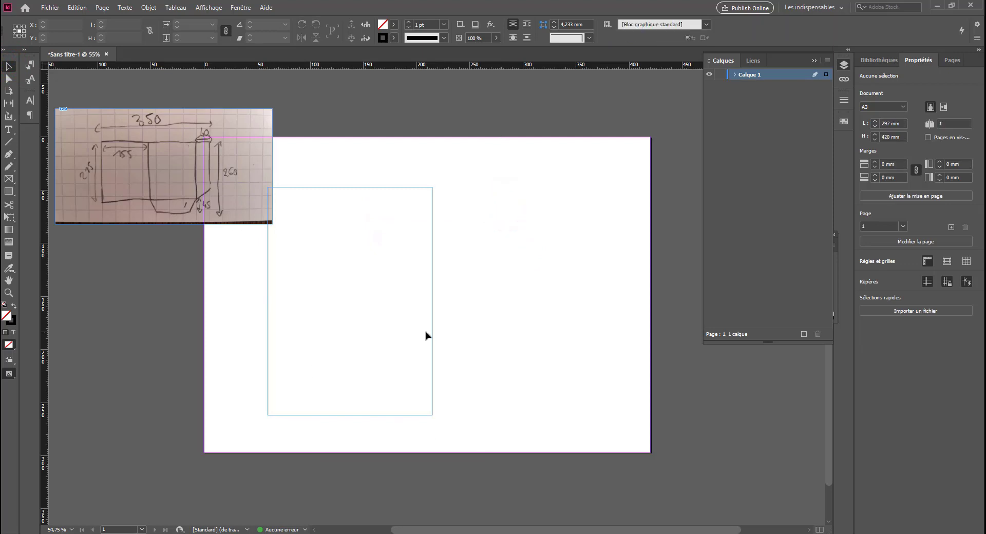
# Duplicate the 155 × 215 mm rectangle edge to edge on its right side, centring the copy at X 292.5 mm, Y 154.5 mm
pyautogui.press('w')
pyautogui.press('w')
pyautogui.click(183, 200)
pyautogui.click(267, 290)
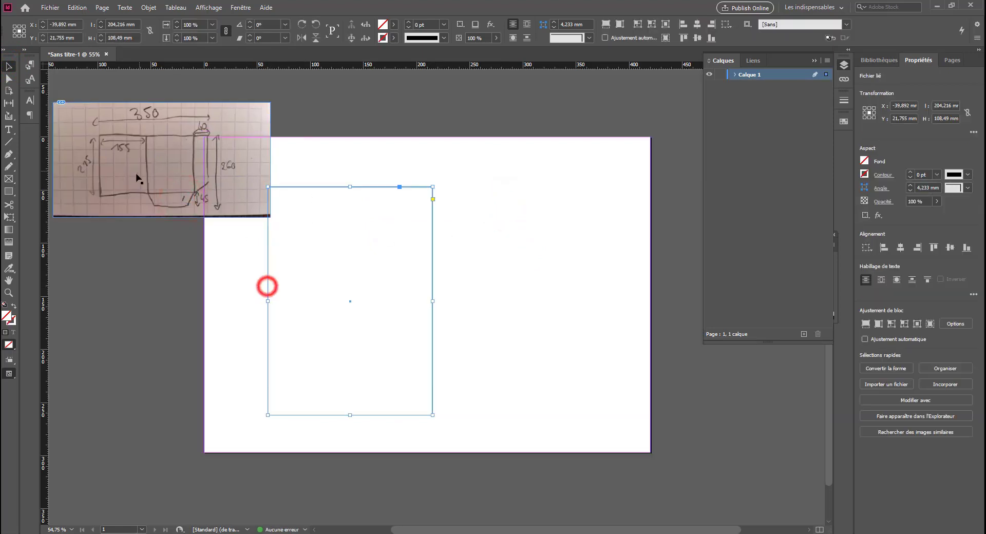
pyautogui.moveTo(267, 294); pyautogui.dragTo(432, 301)
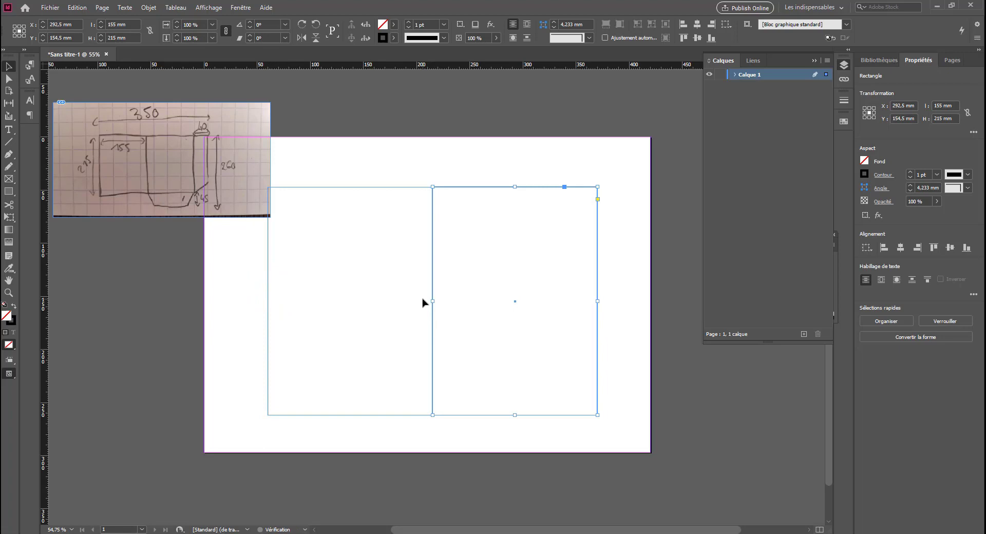
pyautogui.click(438, 175)
# Select both adjoining panels and move them together up and left, centring the pair at X 189 mm, Y 127 mm
pyautogui.scroll(4, 445, 285)
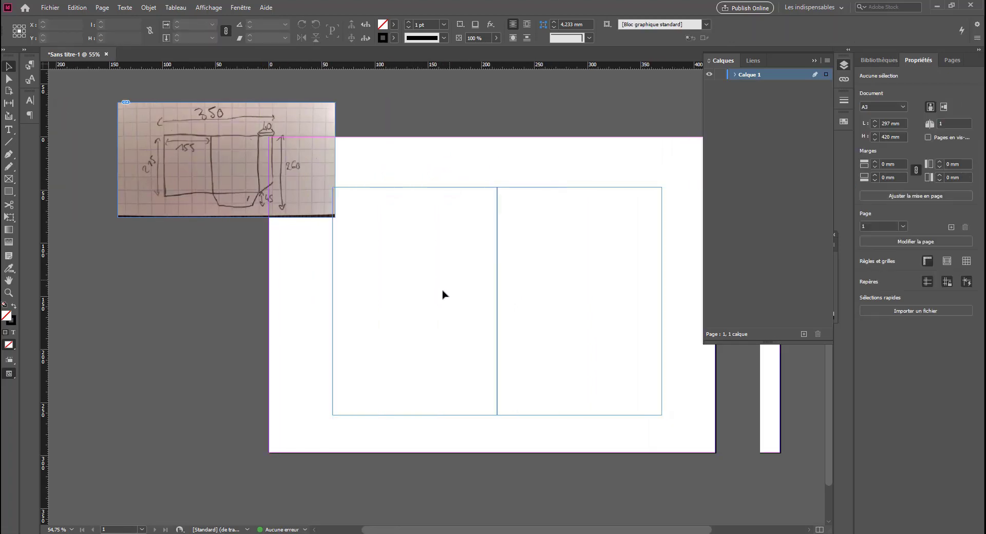
pyautogui.scroll(1, 441, 294)
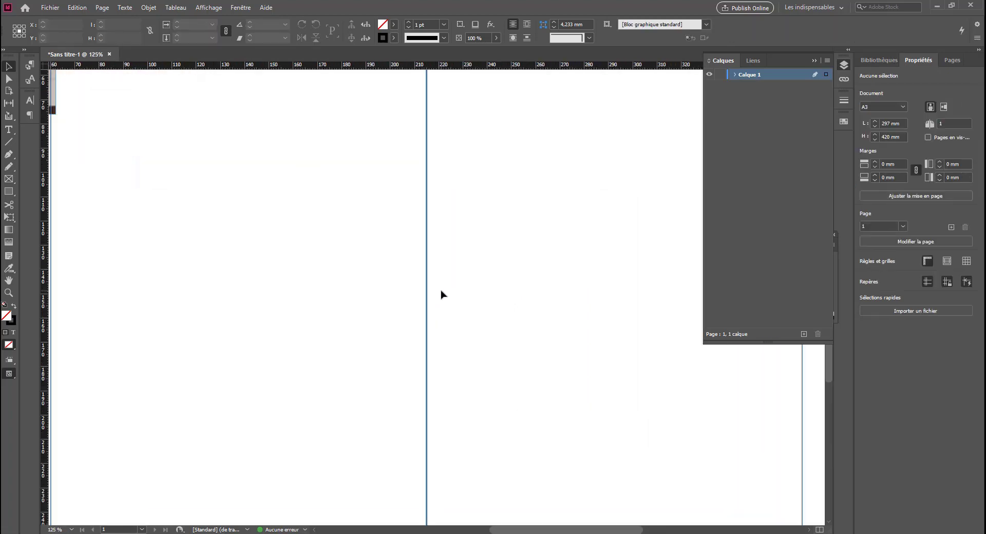
pyautogui.scroll(-4, 441, 294)
pyautogui.scroll(2, 441, 294)
pyautogui.scroll(-1, 441, 294)
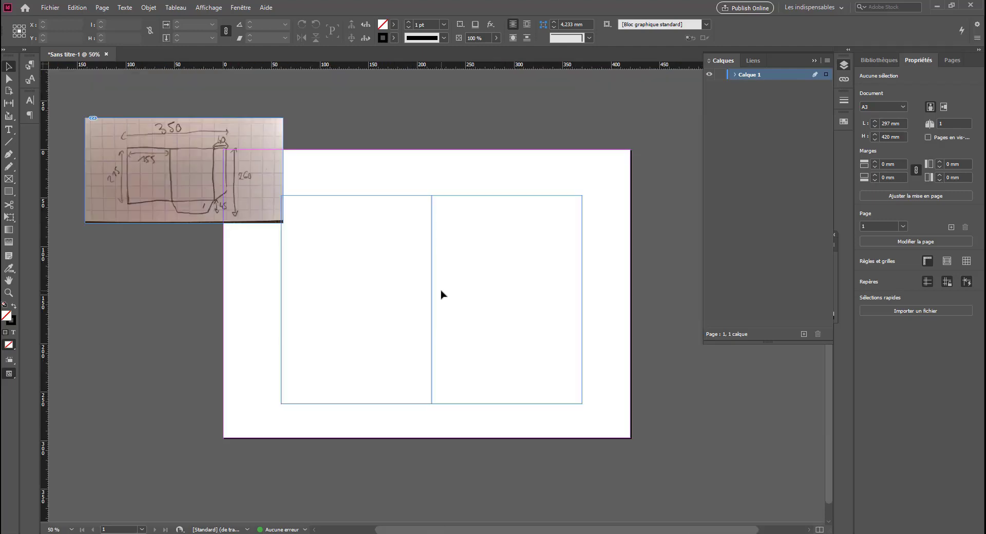
pyautogui.click(441, 294)
pyautogui.click(484, 183)
pyautogui.moveTo(555, 172); pyautogui.dragTo(403, 152)
pyautogui.click(434, 242)
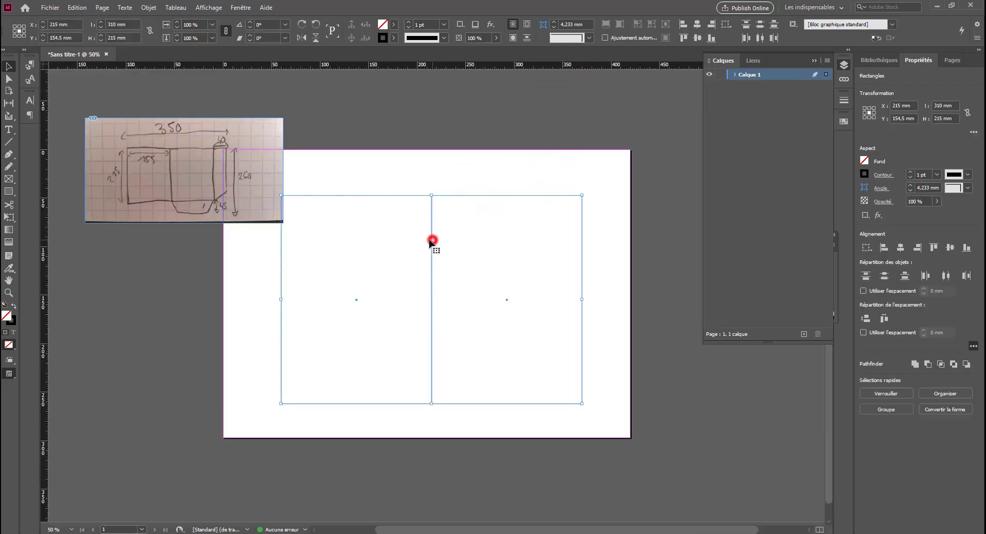
pyautogui.moveTo(434, 241); pyautogui.dragTo(403, 253)
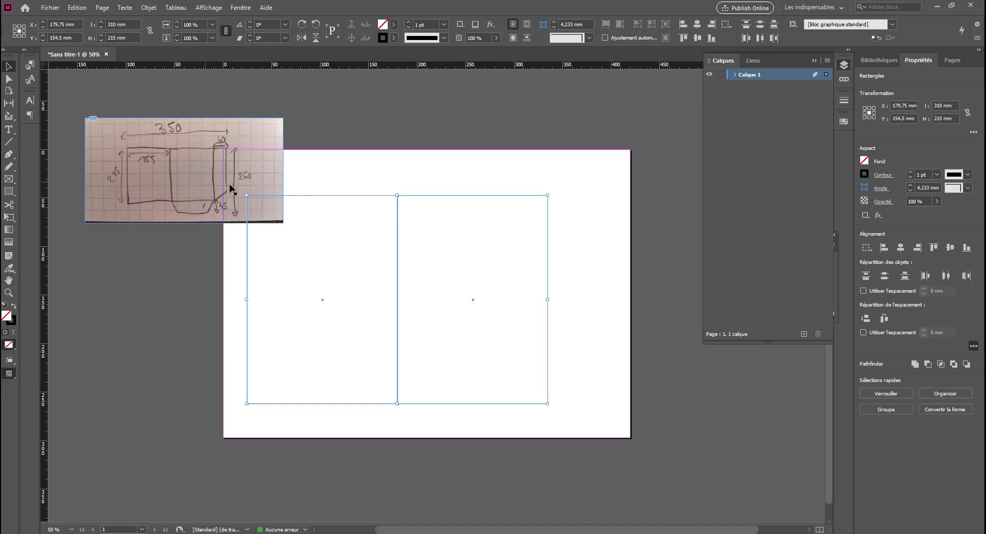
pyautogui.moveTo(396, 221); pyautogui.dragTo(406, 200)
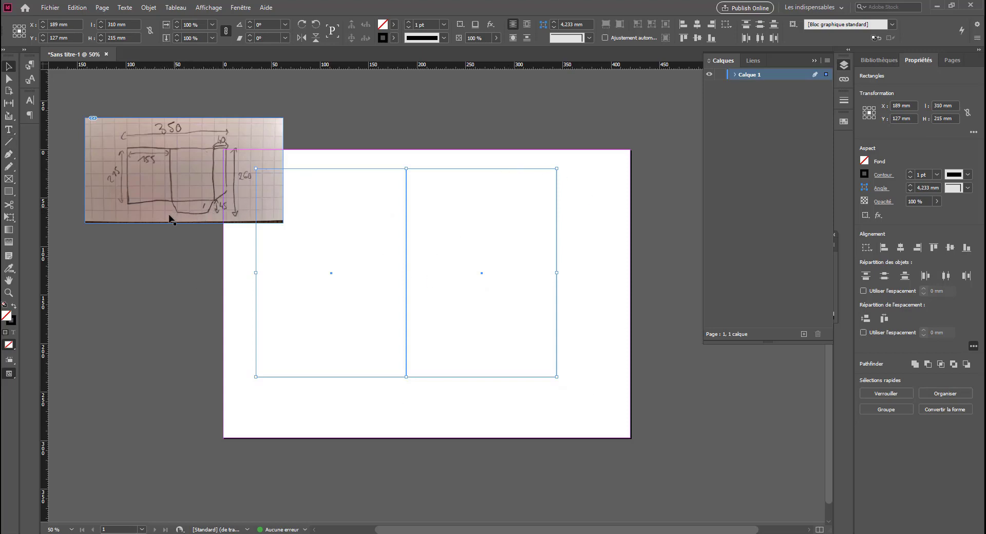
# Draw a rectangle 155 mm wide and 45 mm high and place it directly against the second panel's lower edge
pyautogui.click(9, 191)
pyautogui.click(319, 394)
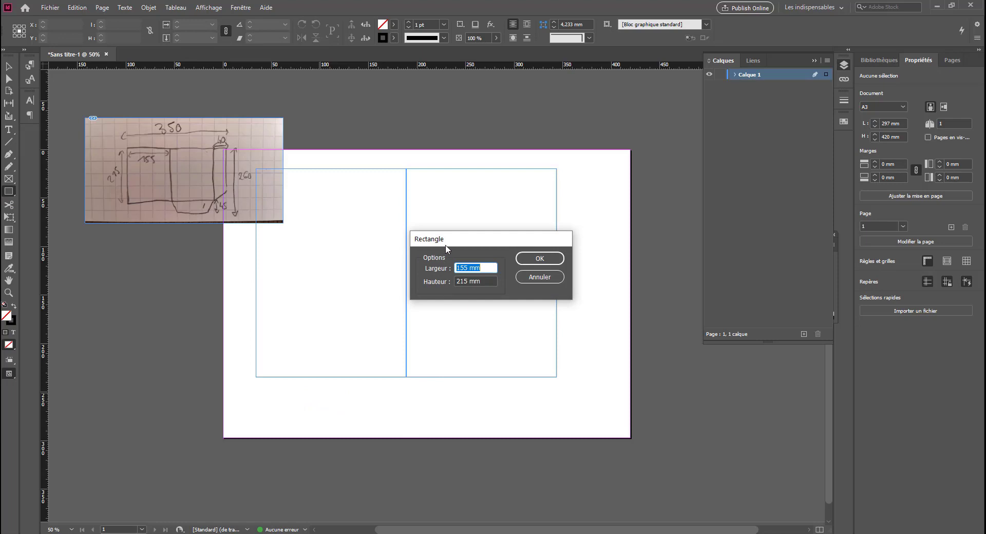
pyautogui.doubleClick(467, 281)
pyautogui.write('4')
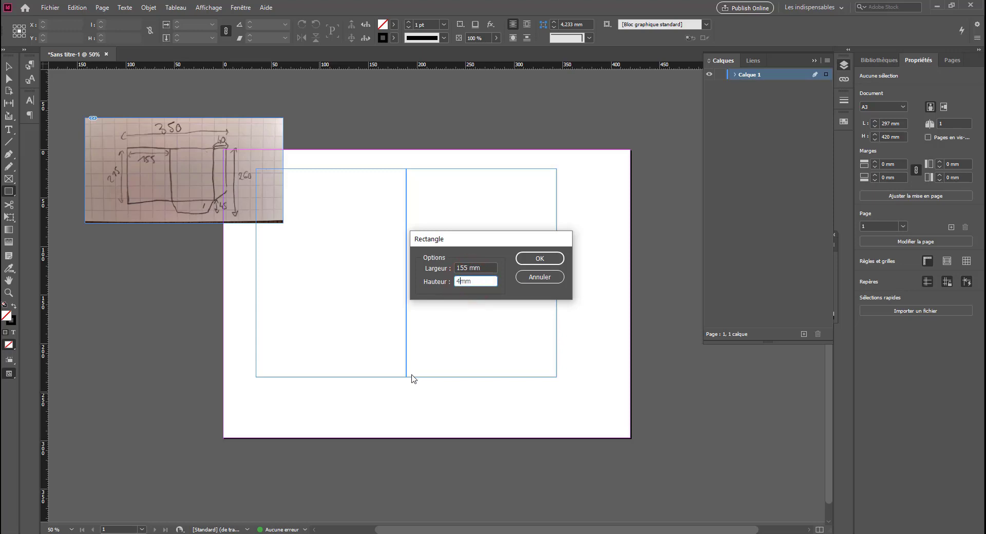
pyautogui.write('5')
pyautogui.press('Return')
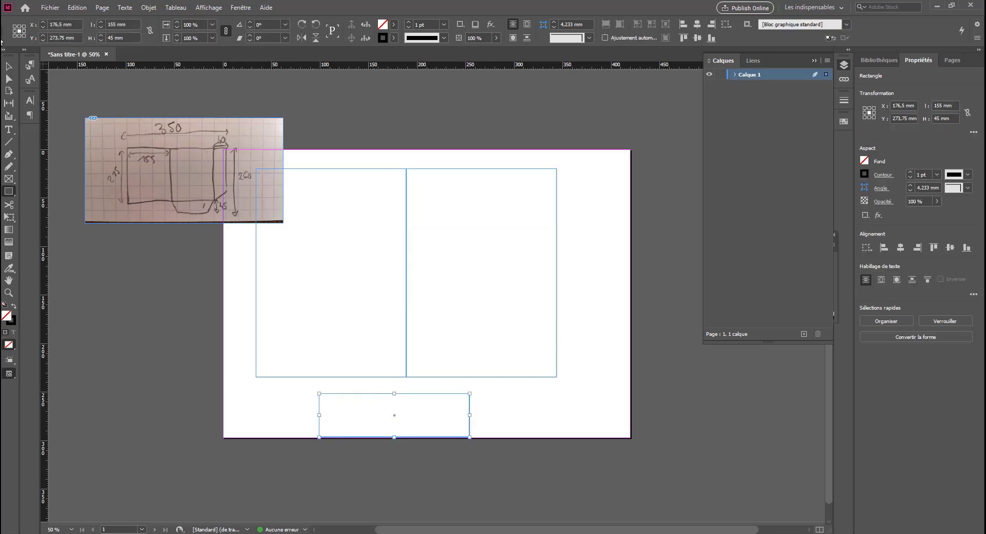
pyautogui.click(8, 65)
pyautogui.moveTo(413, 399); pyautogui.dragTo(501, 383)
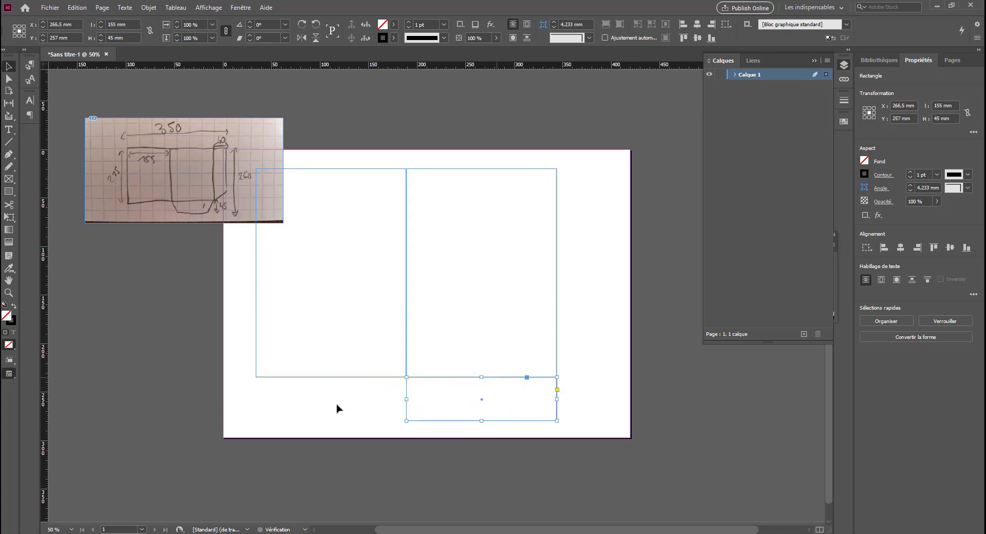
pyautogui.click(337, 404)
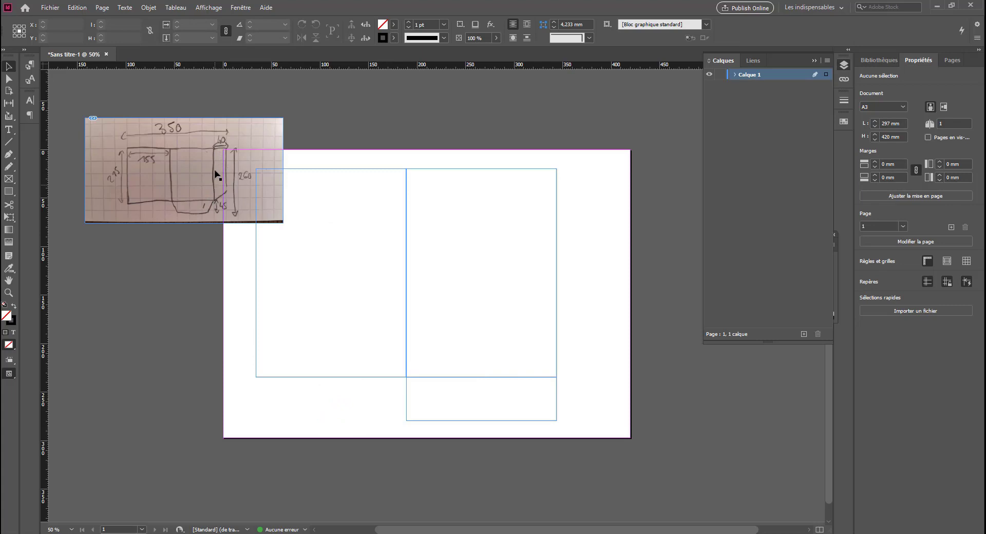
# Draw a rectangle 40 mm wide and 215 mm high for the side flap
pyautogui.click(9, 192)
pyautogui.click(235, 404)
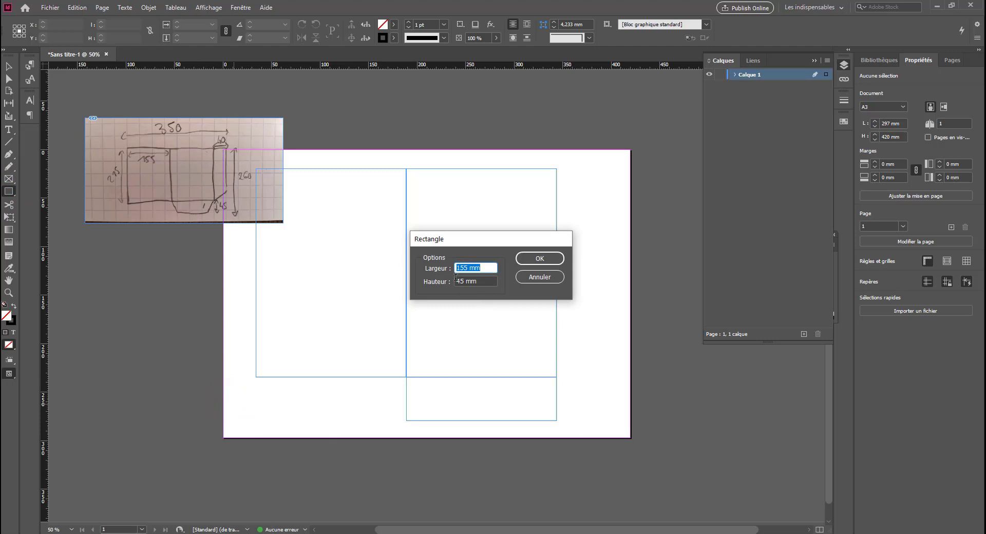
pyautogui.write('215')
pyautogui.click(485, 284)
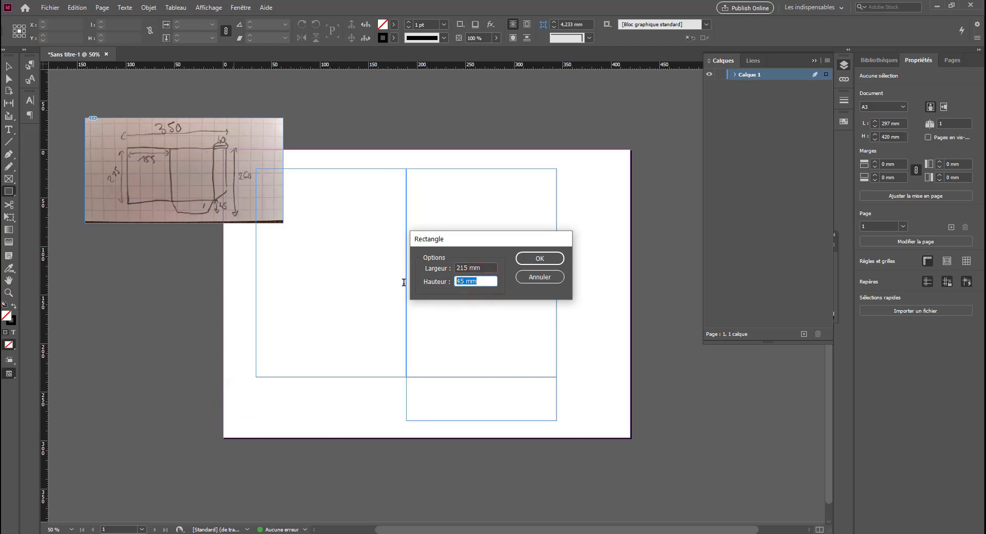
pyautogui.write('40')
pyautogui.click(473, 286)
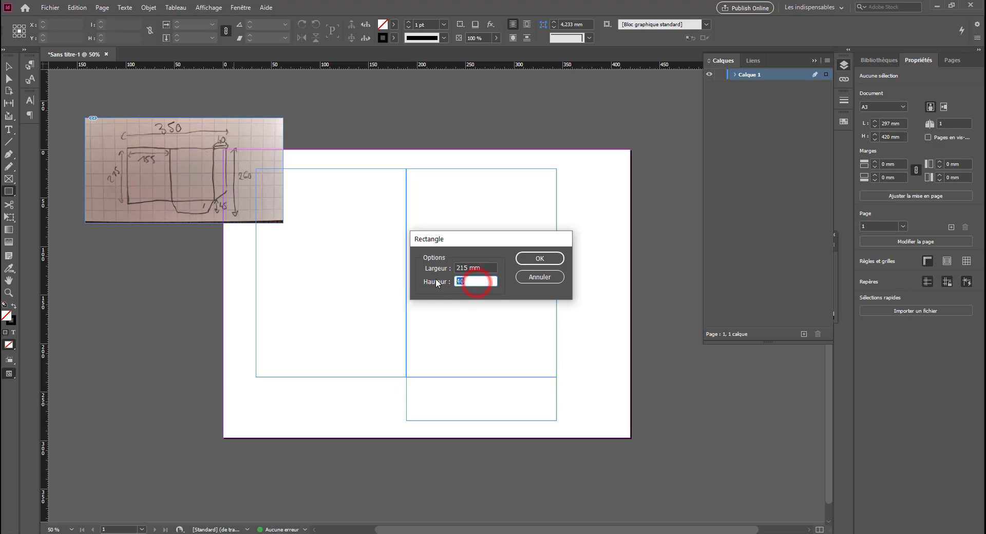
pyautogui.write('215')
pyautogui.click(485, 268)
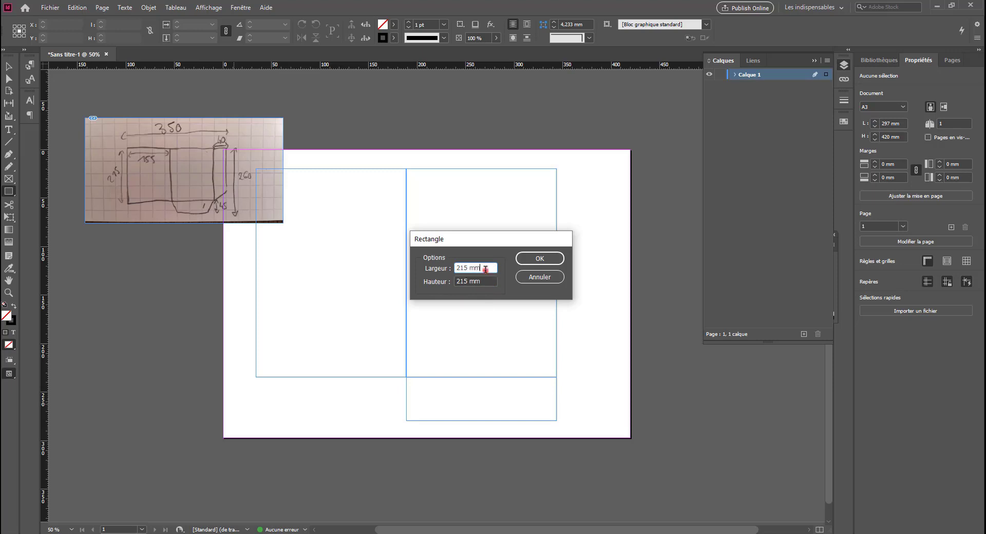
pyautogui.write('40')
pyautogui.click(524, 258)
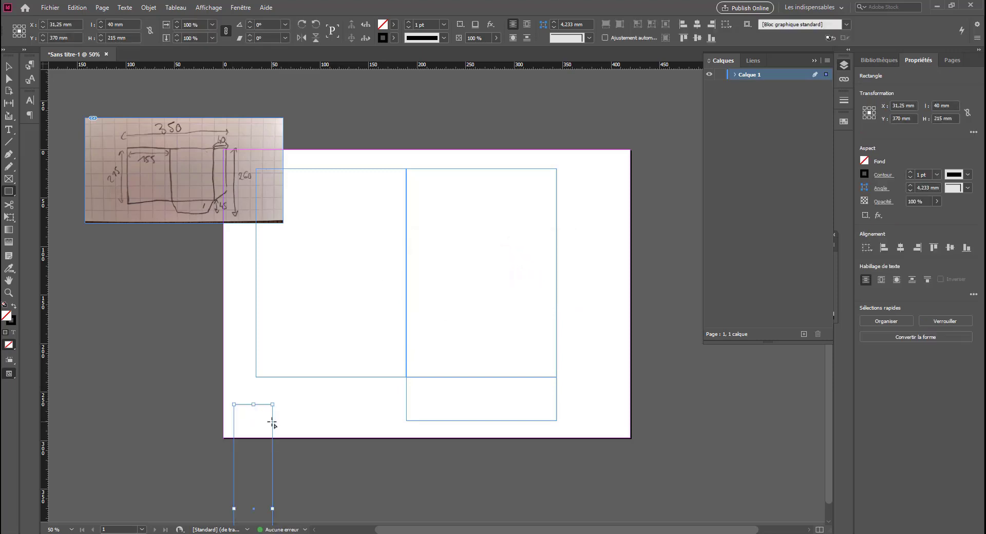
# Move the side flap against the second panel's right edge, centring it at X 364 mm, Y 127 mm, and deselect it
pyautogui.click(9, 67)
pyautogui.moveTo(271, 444); pyautogui.dragTo(594, 212)
pyautogui.click(603, 360)
# Move the sketch photo up and left until it is clear of the page, and switch to preview display
pyautogui.moveTo(193, 191); pyautogui.dragTo(145, 149)
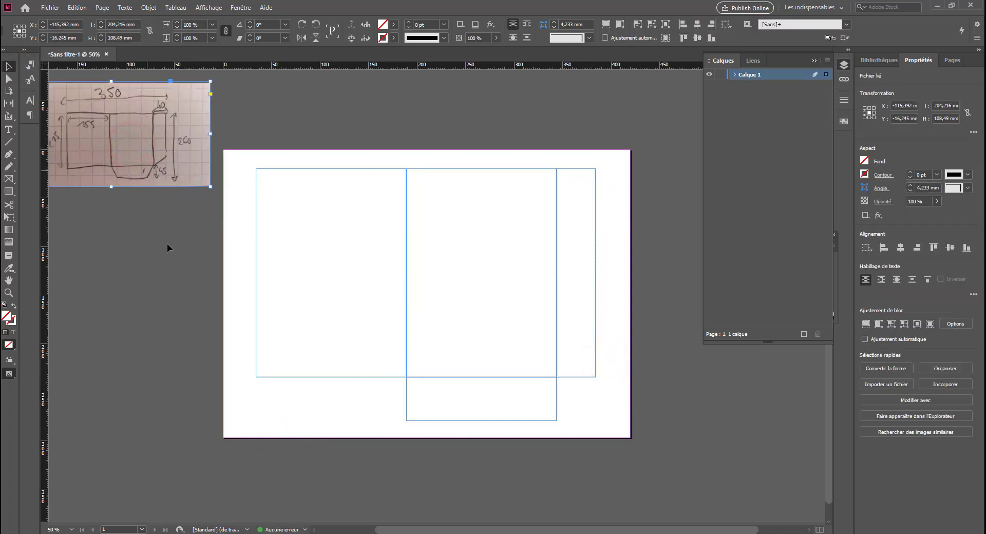
pyautogui.press('w')
# Nudge the 40 mm side flap left to X 363.75 mm so its border overlaps the second panel's border
pyautogui.moveTo(308, 423); pyautogui.dragTo(216, 435)
pyautogui.scroll(-1, 241, 411)
pyautogui.hotkey('ctrl', '=')
pyautogui.hotkey('ctrl', '=')
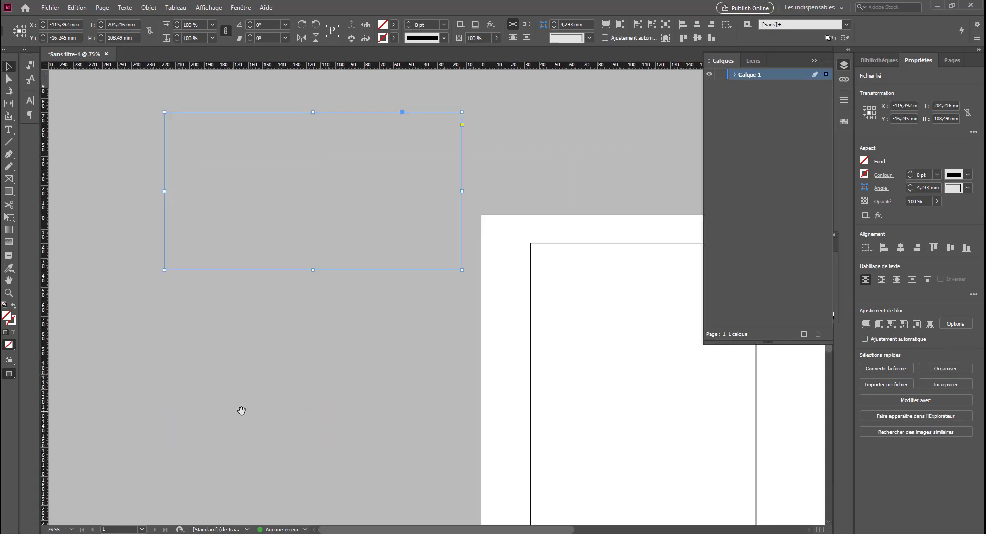
pyautogui.moveTo(298, 397); pyautogui.dragTo(1, 247)
pyautogui.moveTo(233, 337); pyautogui.dragTo(78, 374)
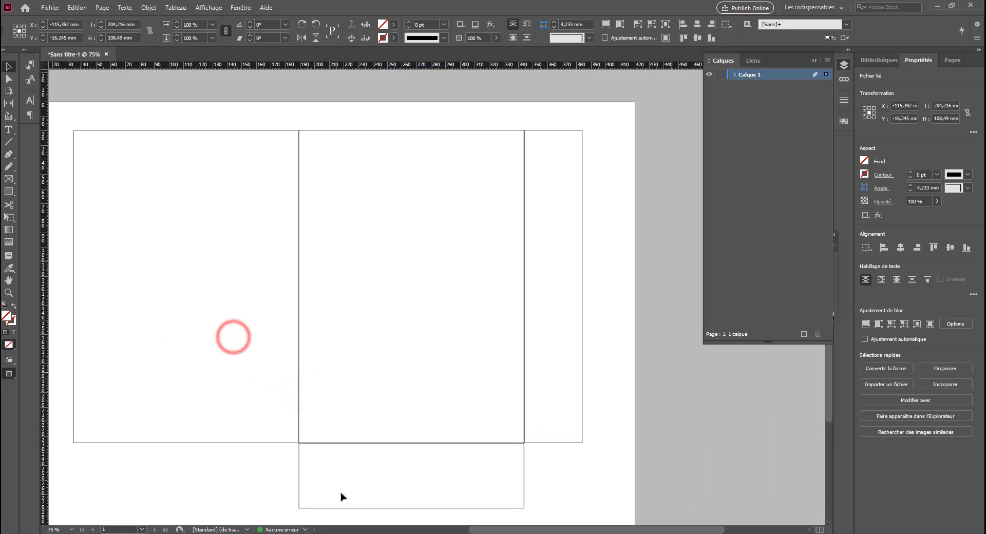
pyautogui.click(348, 455)
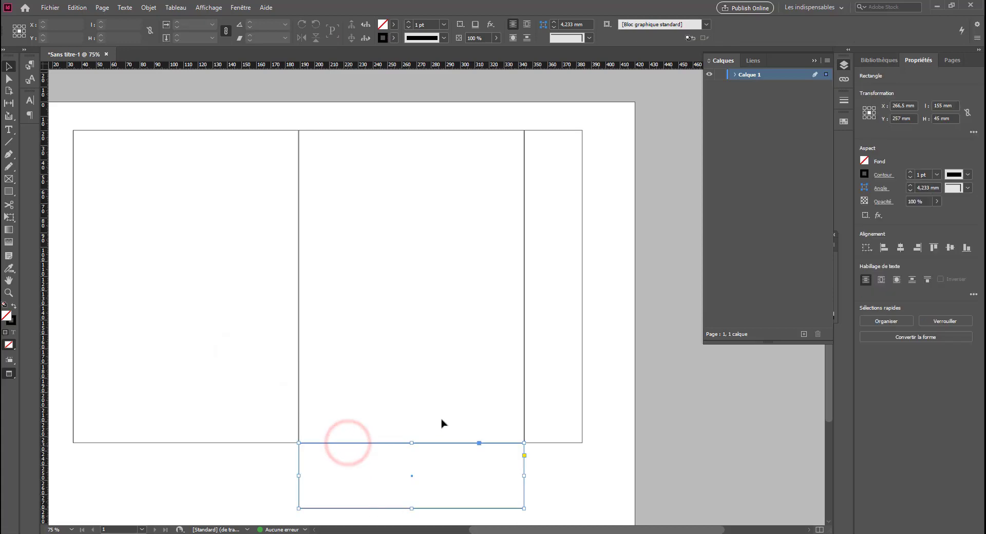
pyautogui.click(295, 217)
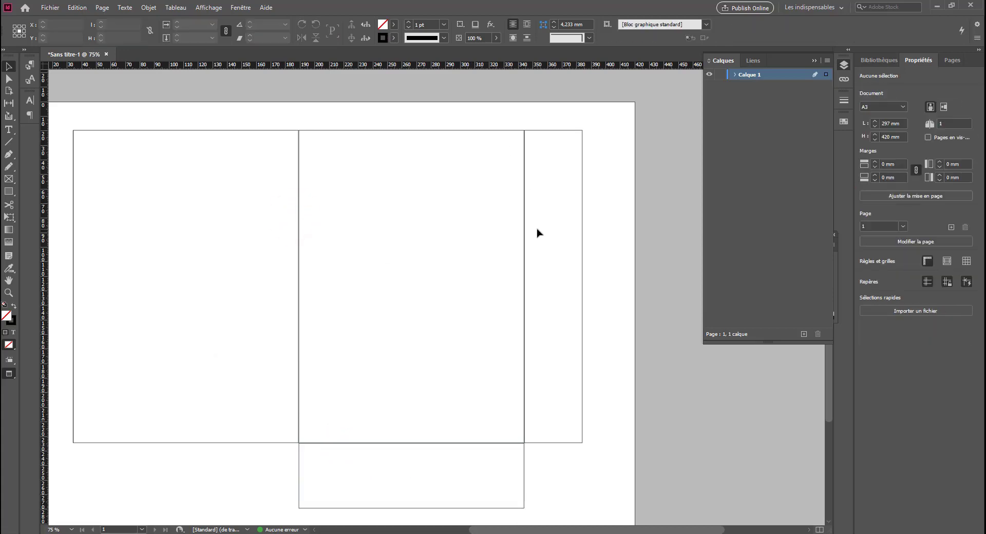
pyautogui.hotkey('ctrl', '=')
pyautogui.hotkey('ctrl', '=')
pyautogui.hotkey('ctrl', '=')
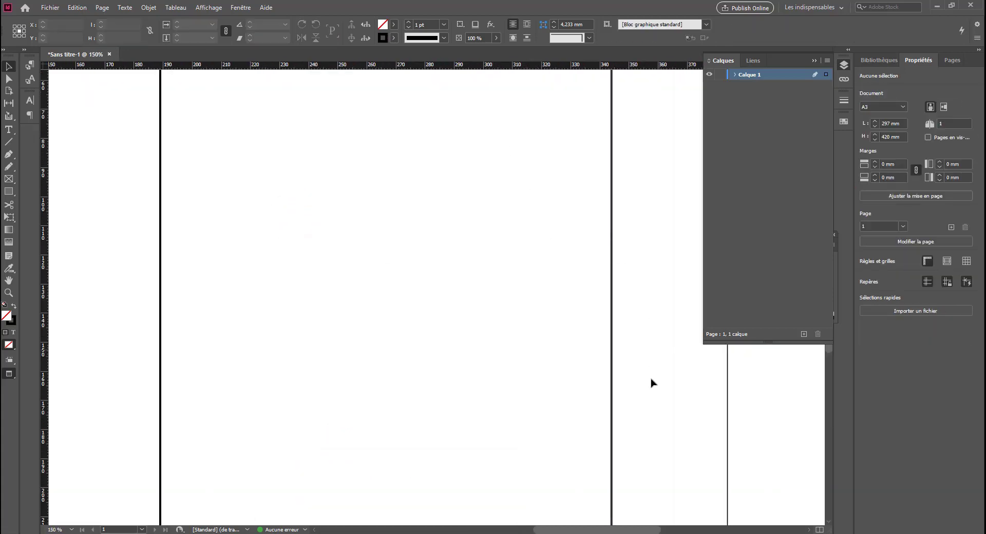
pyautogui.click(728, 428)
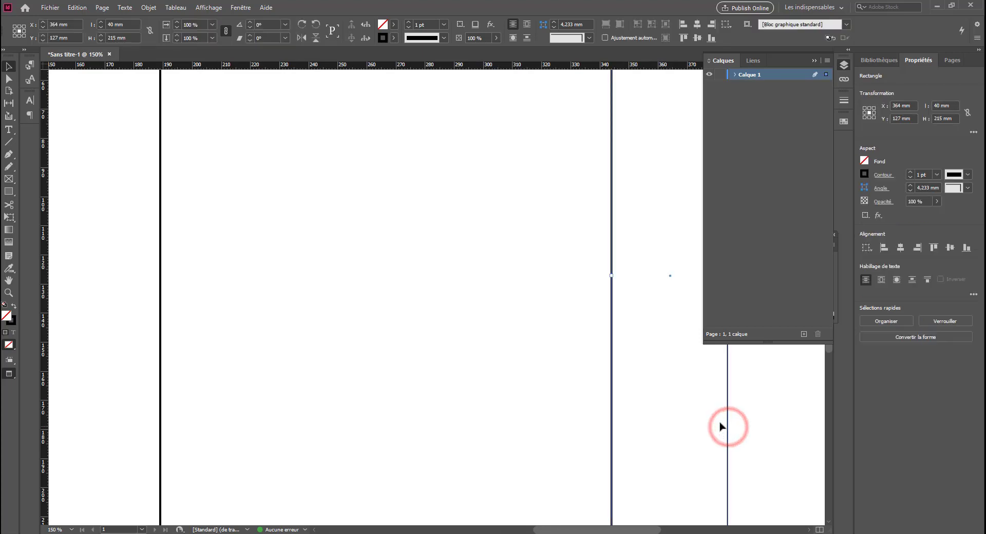
pyautogui.click(497, 346)
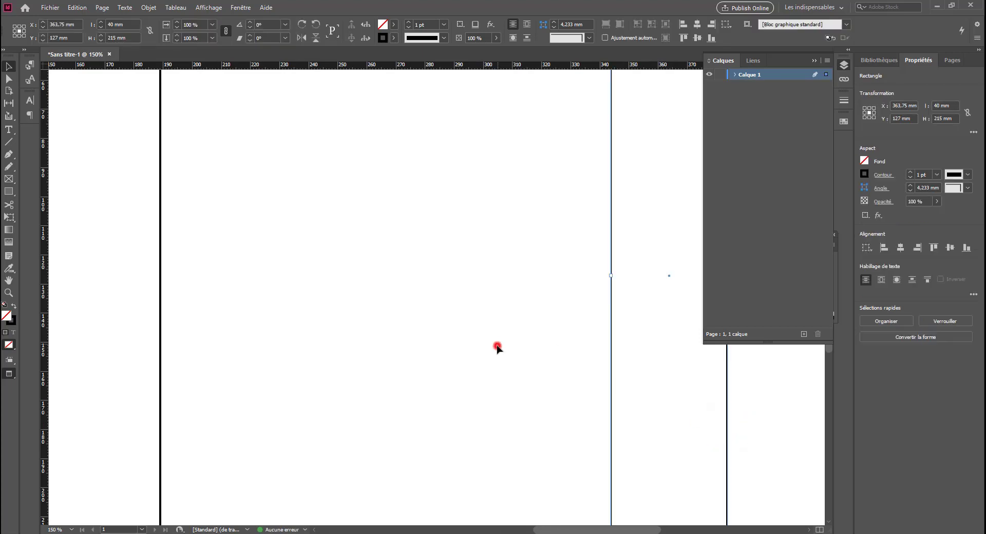
# Nudge the first panel right to X 111.75 mm so its border overlaps the second panel's border
pyautogui.moveTo(135, 374); pyautogui.dragTo(451, 381)
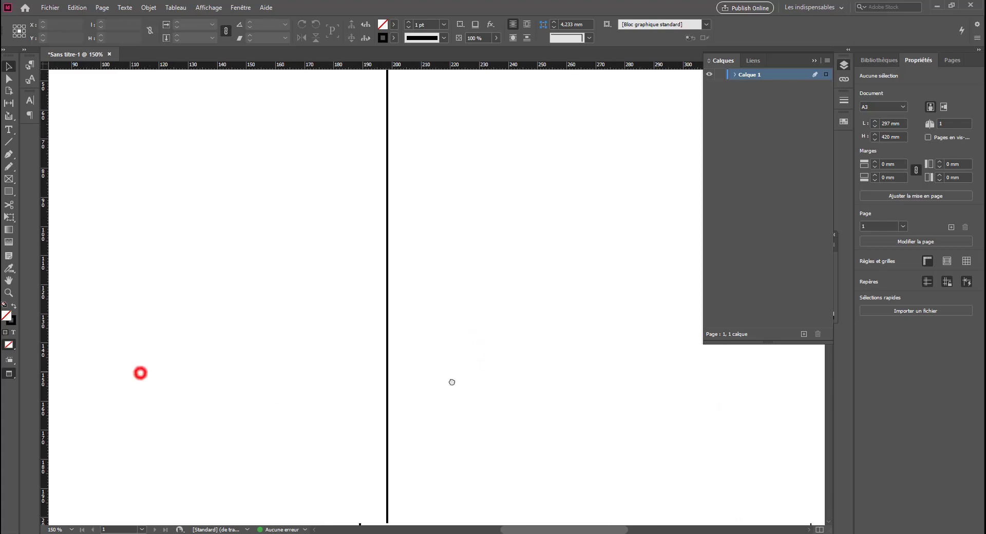
pyautogui.moveTo(326, 372); pyautogui.dragTo(416, 392)
pyautogui.click(161, 368)
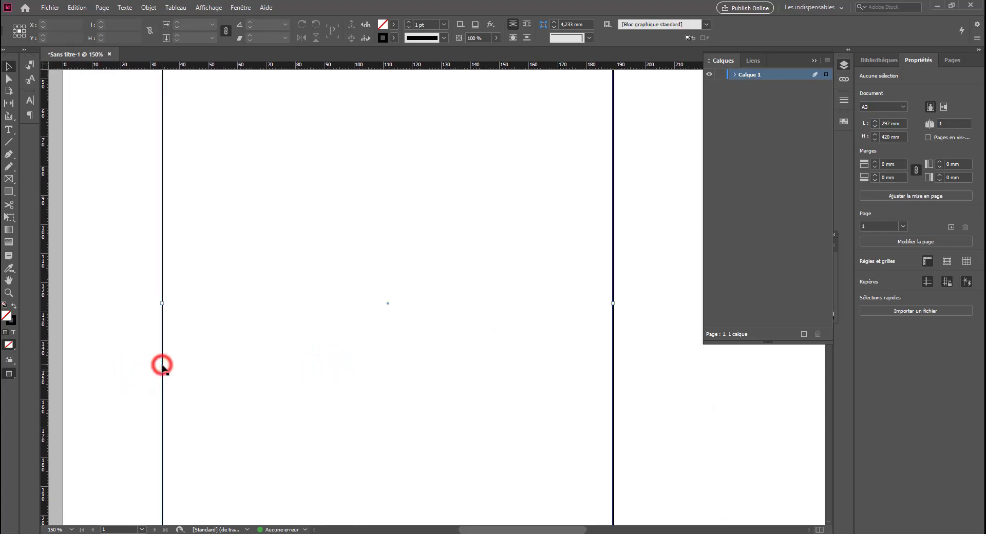
# Nudge the 45 mm bottom flap up to Y 256.75 mm so its border overlaps the second panel's lower border
pyautogui.moveTo(353, 387); pyautogui.dragTo(113, 178)
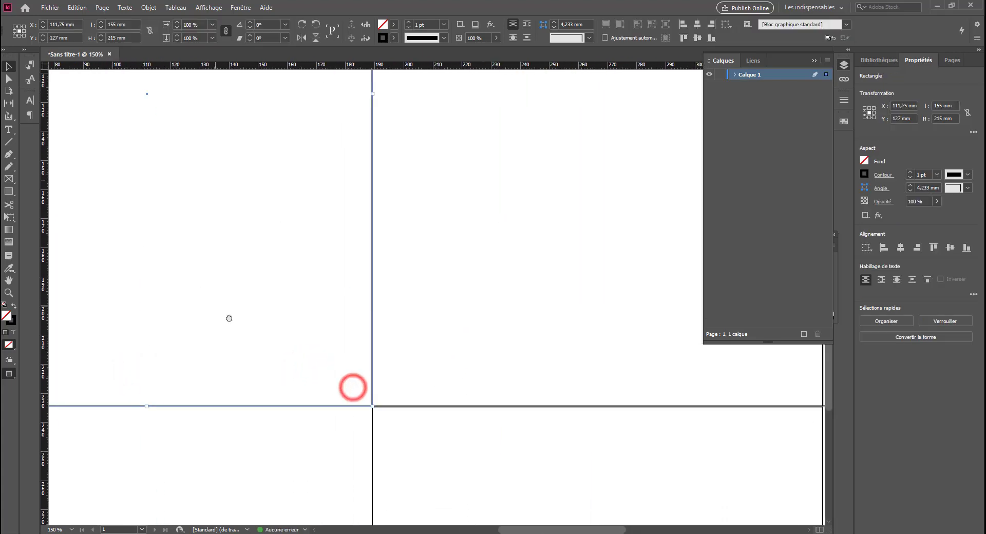
pyautogui.moveTo(227, 317); pyautogui.dragTo(76, 224)
pyautogui.click(353, 446)
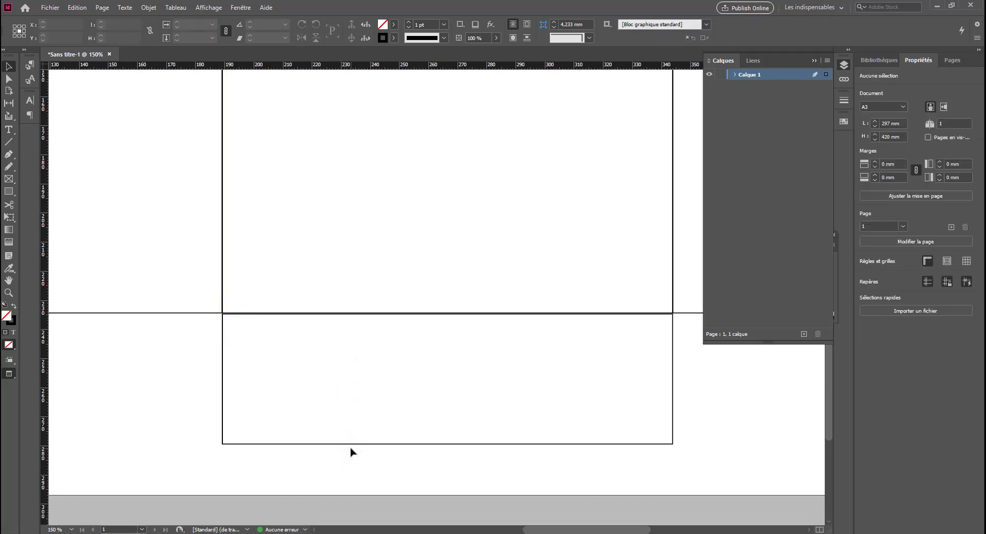
pyautogui.click(365, 447)
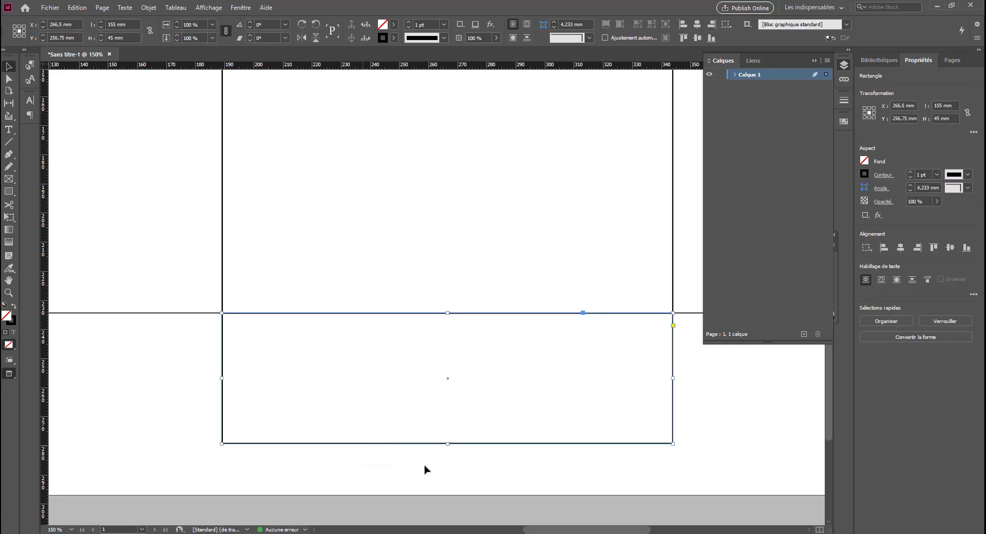
pyautogui.click(437, 474)
# Examine the whole flat layout on the page and the bottom flap's outline
pyautogui.hotkey('ctrl', '-')
pyautogui.hotkey('ctrl', '-')
pyautogui.hotkey('ctrl', '-')
pyautogui.hotkey('ctrl', '-')
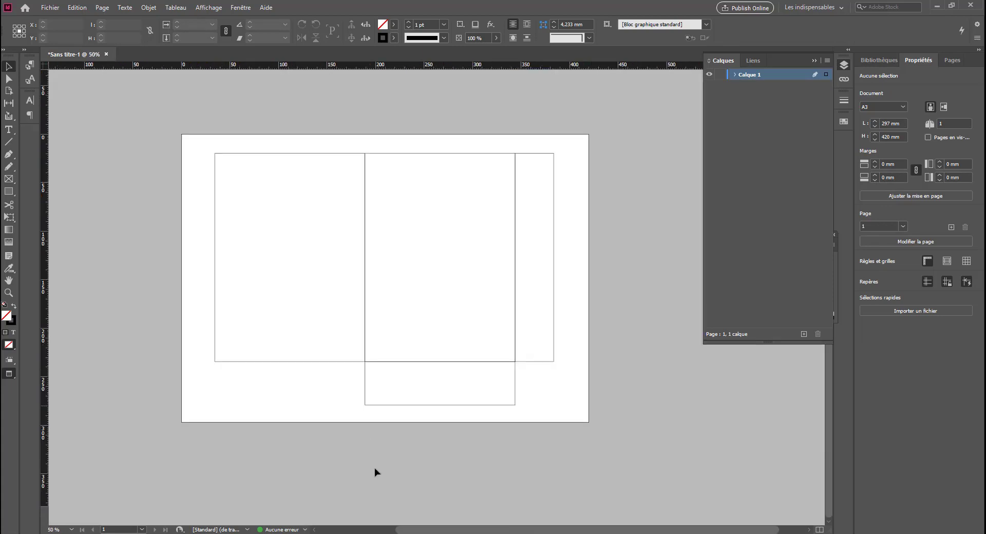
pyautogui.hotkey('ctrl', '+')
pyautogui.press('space')
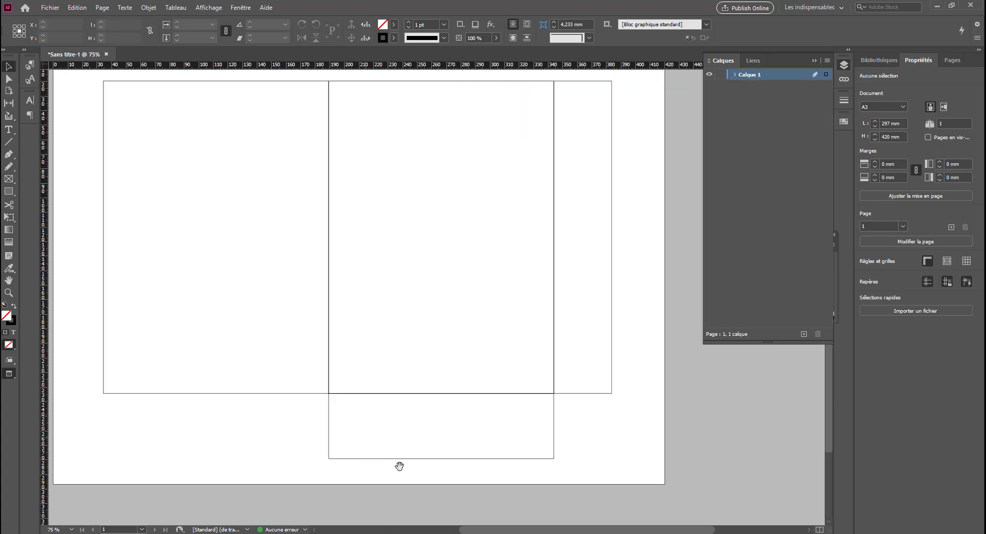
pyautogui.moveTo(357, 441)
pyautogui.mouseDown()
pyautogui.moveTo(348, 394)
pyautogui.moveTo(321, 391)
pyautogui.mouseUp()
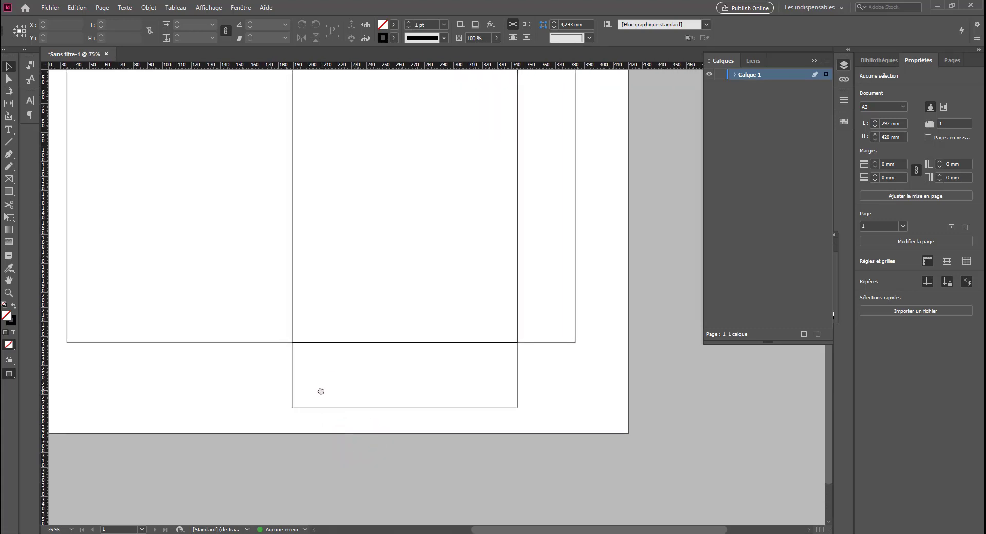
pyautogui.click(293, 436)
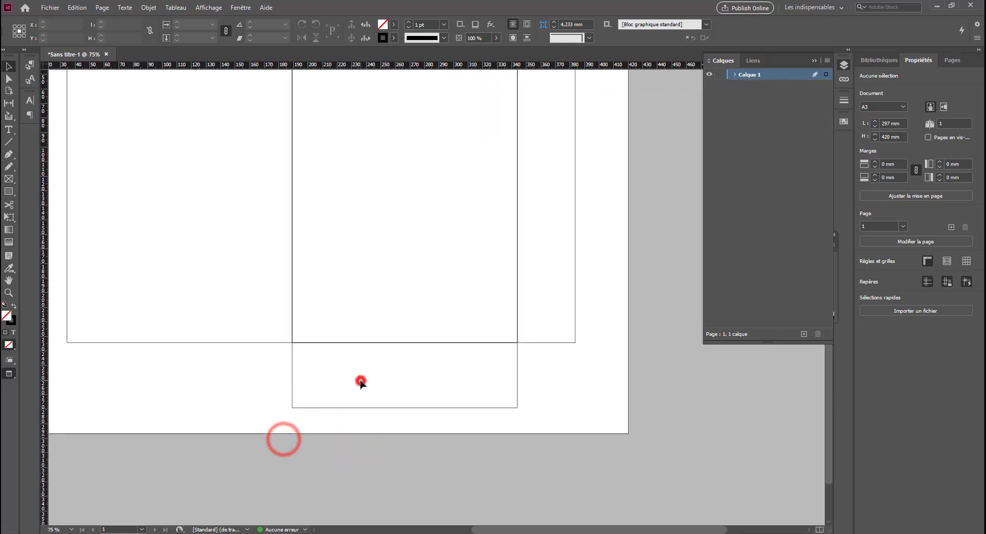
# Select the outer lower corner anchor of the bottom flap, beneath the side flap's end, with the Direct Selection tool
pyautogui.moveTo(359, 380); pyautogui.dragTo(370, 448)
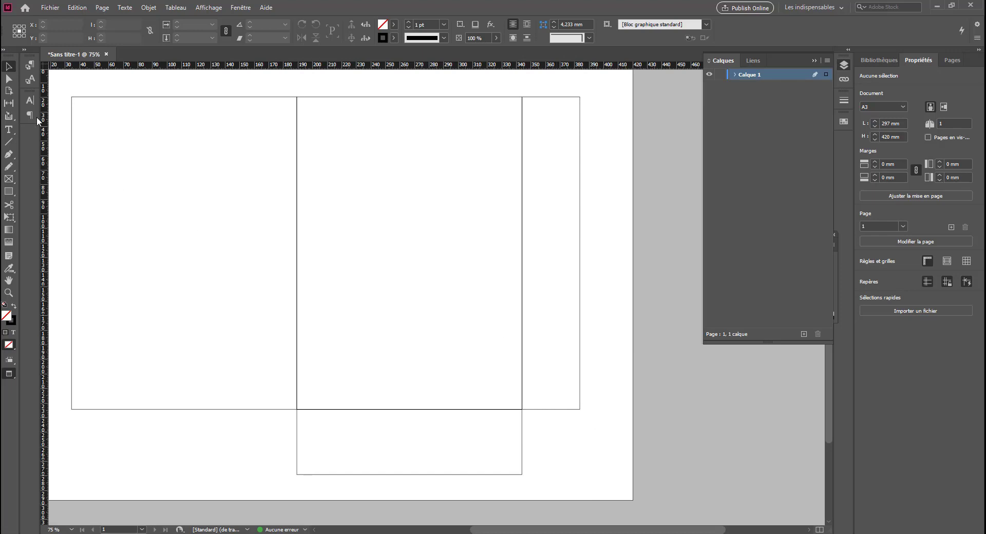
pyautogui.click(9, 79)
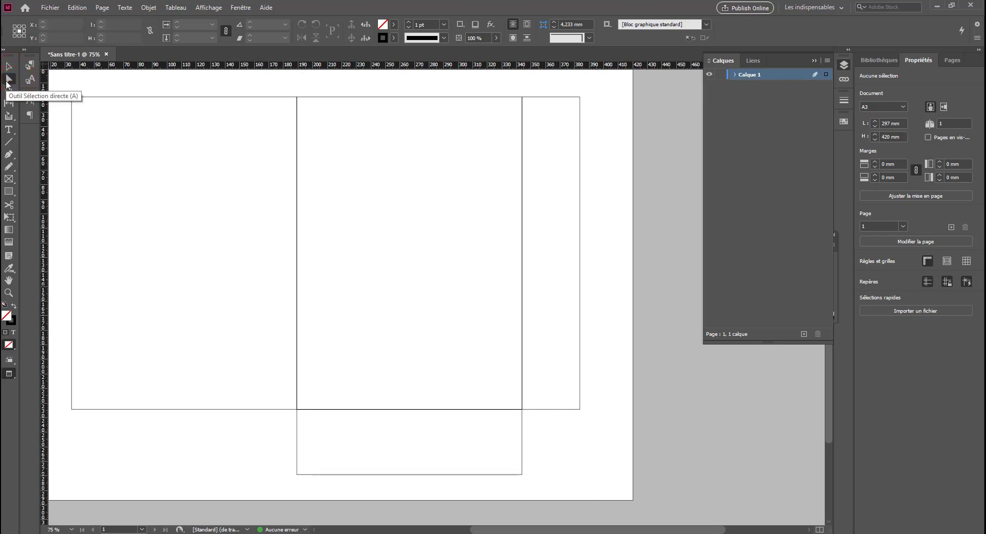
pyautogui.click(520, 474)
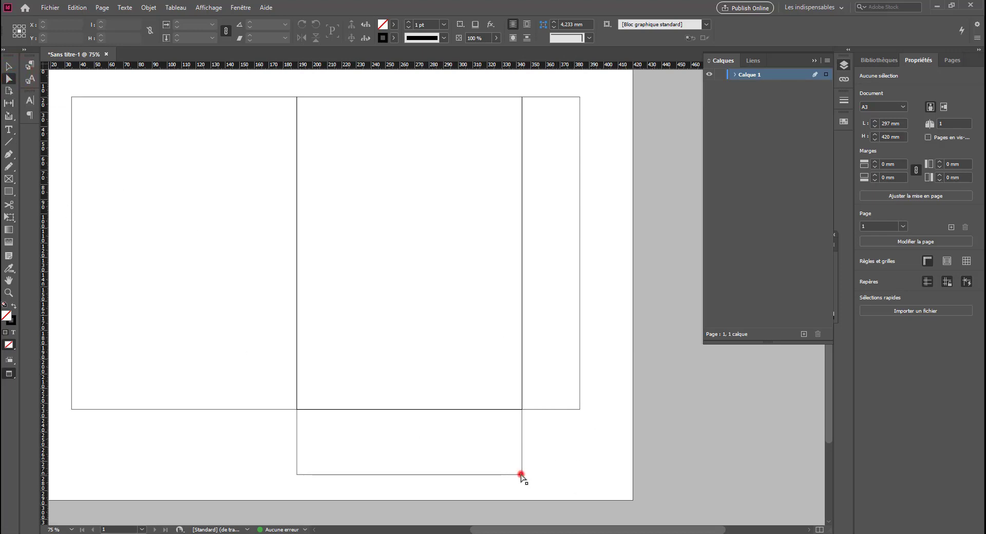
pyautogui.click(522, 472)
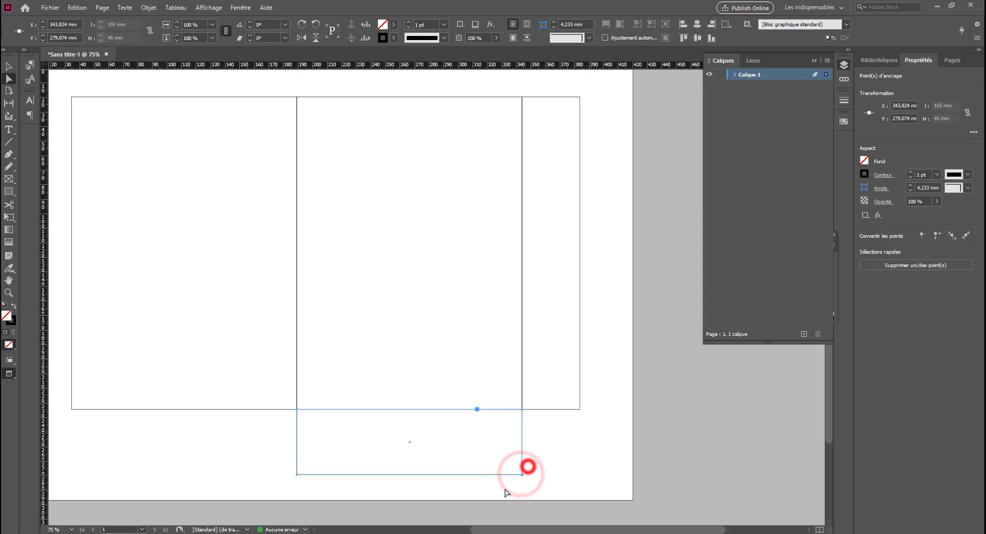
pyautogui.click(560, 457)
pyautogui.moveTo(534, 464); pyautogui.dragTo(507, 489)
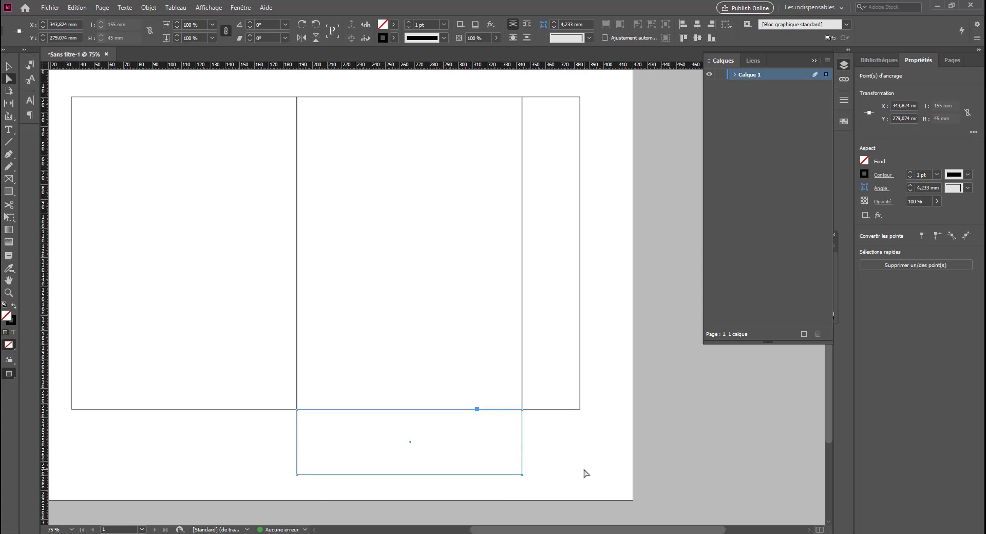
pyautogui.press('Left')
pyautogui.press('Left')
pyautogui.press('Left')
pyautogui.press('Left')
pyautogui.press('Left')
pyautogui.press('Left')
pyautogui.press('Left')
pyautogui.press('Left')
pyautogui.press('Left')
pyautogui.press('Left')
pyautogui.press('Left')
pyautogui.press('Left')
pyautogui.press('Left')
pyautogui.press('Left')
pyautogui.press('Left')
pyautogui.press('Left')
pyautogui.press('Left')
pyautogui.press('Left')
pyautogui.press('Left')
pyautogui.press('Left')
pyautogui.press('Right')
pyautogui.press('Right')
pyautogui.press('Right')
pyautogui.press('Right')
pyautogui.press('Right')
pyautogui.press('Right')
pyautogui.press('Right')
pyautogui.press('Right')
pyautogui.press('Right')
pyautogui.press('Right')
pyautogui.press('Right')
pyautogui.press('Right')
pyautogui.press('Right')
pyautogui.press('Right')
pyautogui.press('Right')
pyautogui.press('Right')
pyautogui.press('Right')
pyautogui.press('Right')
pyautogui.press('Right')
pyautogui.press('Right')
pyautogui.hotkey('shift', 'Left')
pyautogui.hotkey('shift', 'Left')
pyautogui.hotkey('shift', 'Right')
pyautogui.hotkey('shift', 'Right')
pyautogui.hotkey('shift', 'Left')
pyautogui.hotkey('shift', 'Right')
# Move the bottom flap's lower-right corner anchor 12.5 mm inward to slant that edge of the flap
pyautogui.hotkey('shift', 'Left')
pyautogui.hotkey('shift', 'Left')
pyautogui.hotkey('shift', 'Left')
pyautogui.hotkey('shift', 'Left')
pyautogui.hotkey('shift', 'Left')
# Move the bottom flap's lower-left corner anchor 12.5 mm inward so the flap becomes a symmetrical trapezoid
pyautogui.click(297, 475)
pyautogui.hotkey('shift', 'Right')
pyautogui.hotkey('shift', 'Right')
pyautogui.hotkey('shift', 'Right')
pyautogui.hotkey('shift', 'Right')
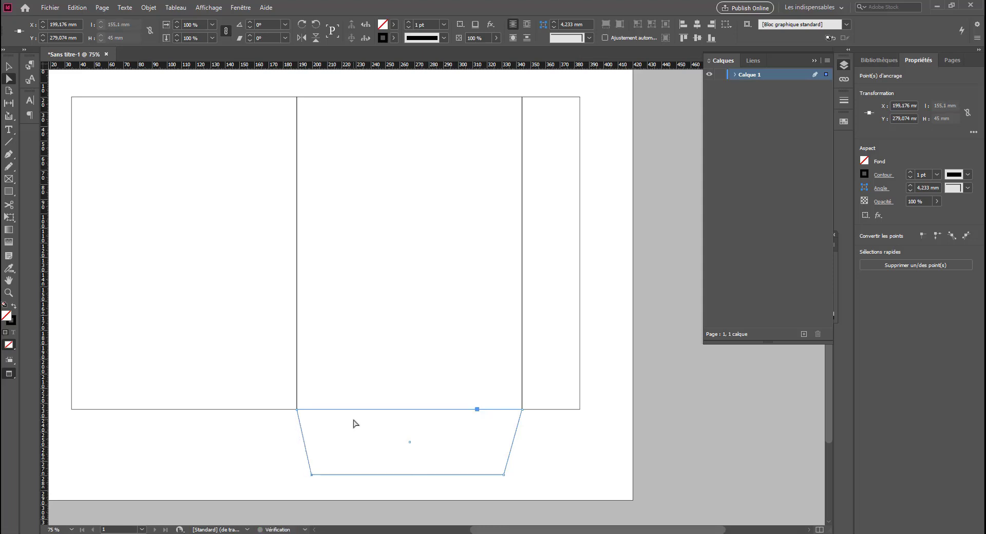
pyautogui.hotkey('shift', 'Right')
pyautogui.click(596, 472)
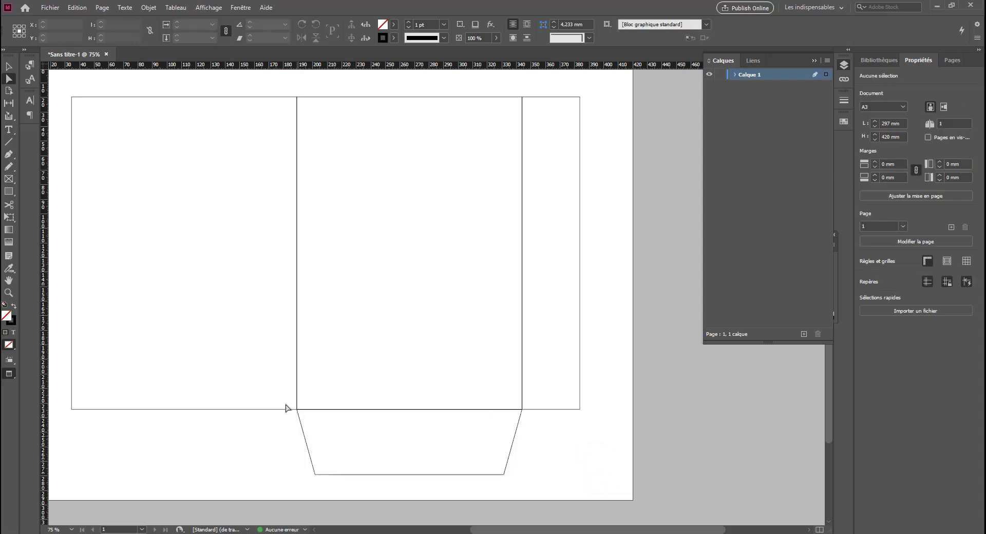
# Move the side flap's lower outer corner anchor 12.5 mm up to slant its lower edge
pyautogui.click(578, 410)
pyautogui.click(580, 410)
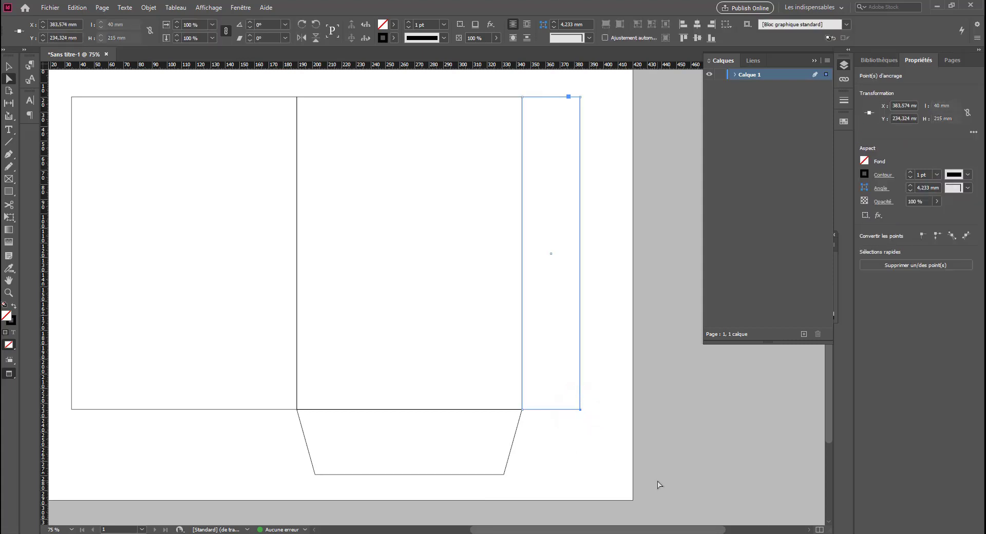
pyautogui.hotkey('shift', 'Up')
pyautogui.hotkey('shift', 'Up')
pyautogui.hotkey('shift', 'Up')
pyautogui.hotkey('shift', 'Up')
pyautogui.hotkey('shift', 'Up')
# Move the side flap's upper outer corner anchor down to Y 32.176 mm, then deselect the flap
pyautogui.click(581, 97)
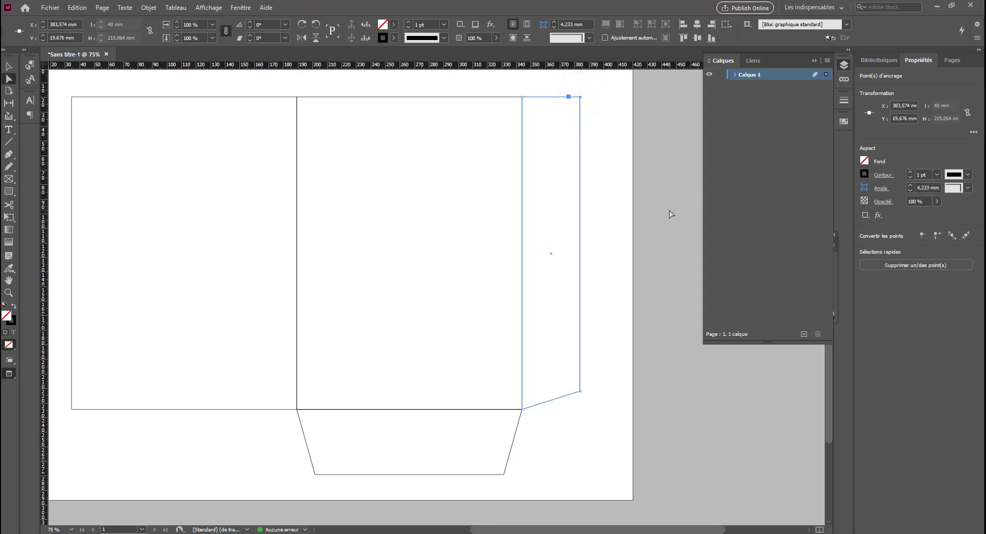
pyautogui.hotkey('shift', 'Down')
pyautogui.hotkey('shift', 'Down')
pyautogui.hotkey('shift', 'Down')
pyautogui.hotkey('shift', 'Down')
pyautogui.hotkey('shift', 'Down')
pyautogui.moveTo(644, 220); pyautogui.dragTo(658, 253)
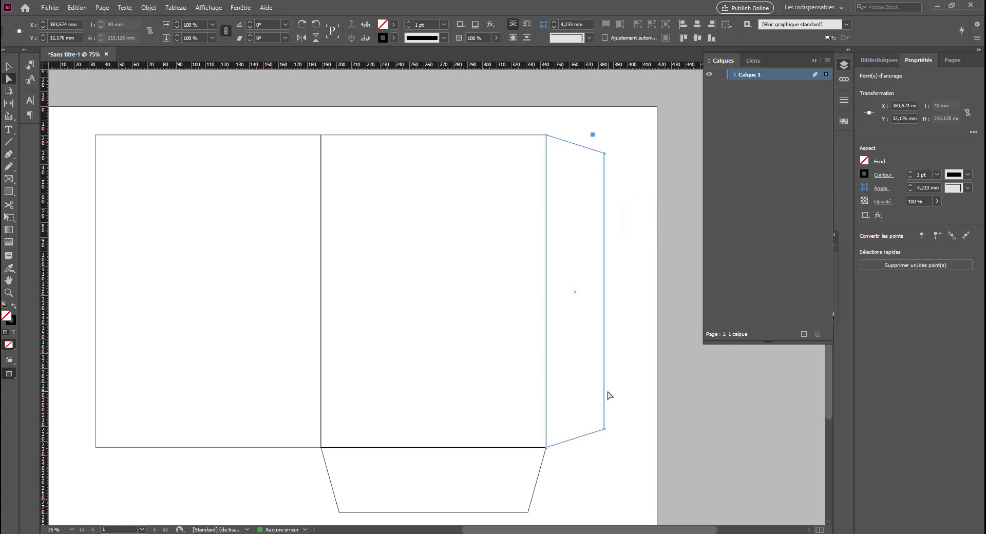
pyautogui.click(9, 67)
pyautogui.click(145, 90)
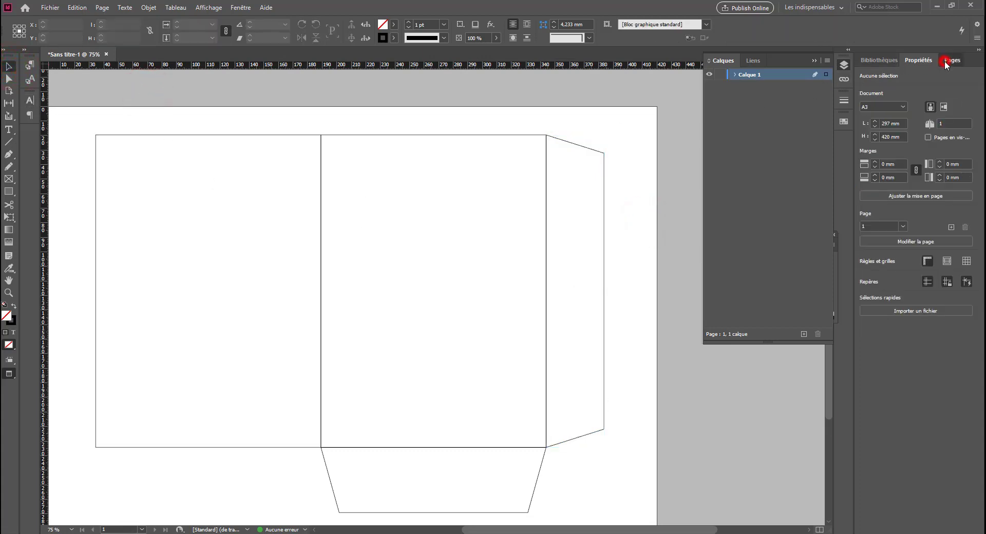
# Rename the layer Calque 1 as gabarit and lock it
pyautogui.click(736, 74)
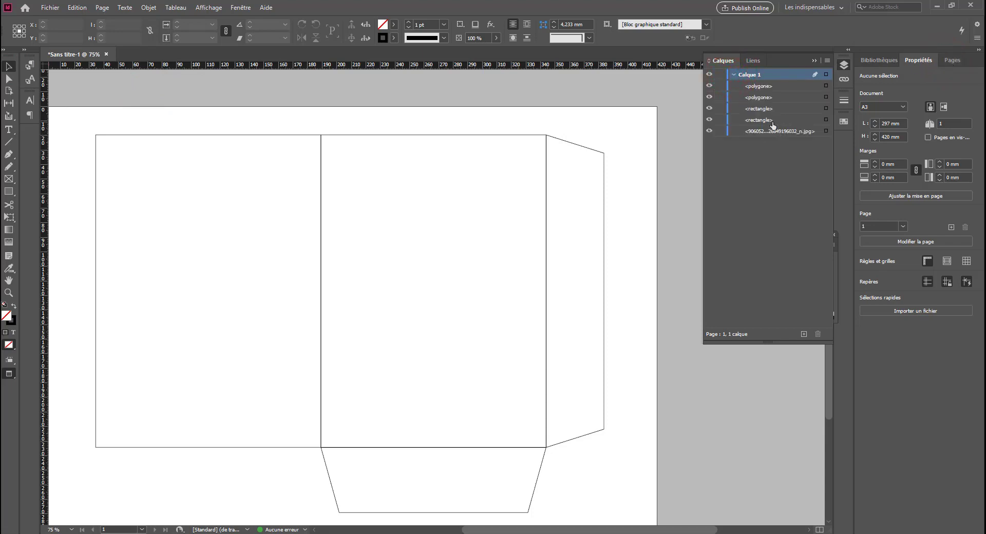
pyautogui.moveTo(774, 123); pyautogui.dragTo(750, 77)
pyautogui.doubleClick(750, 76)
pyautogui.write('gabarit')
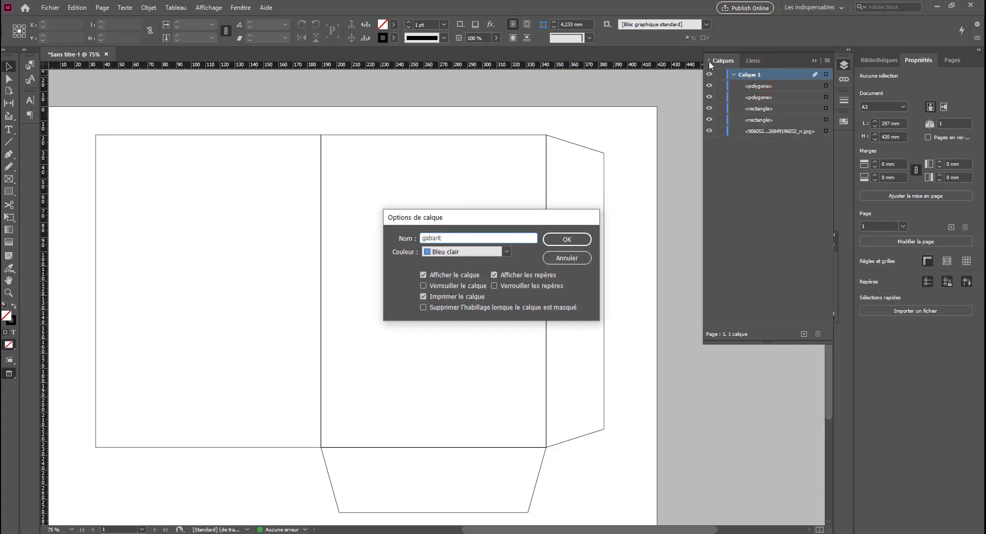
pyautogui.press('Return')
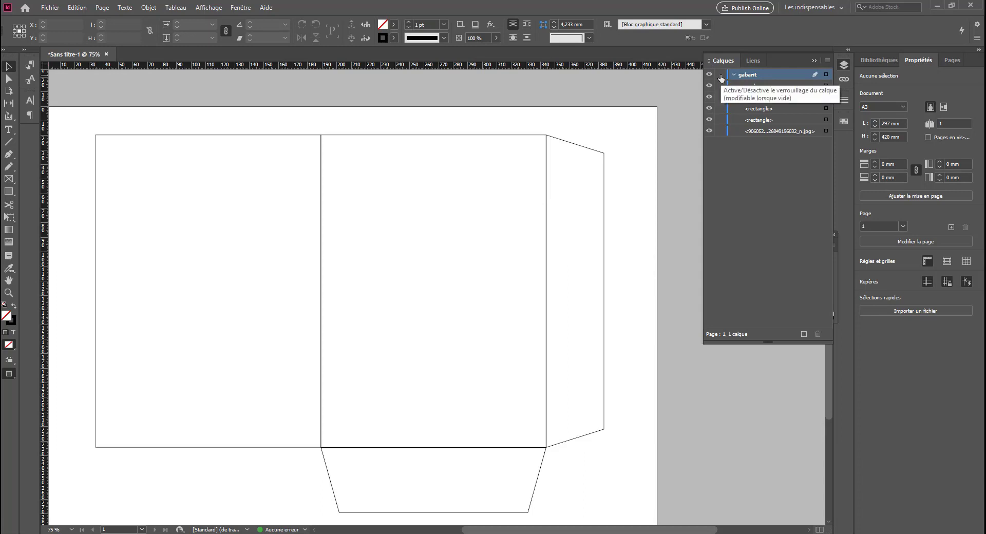
pyautogui.click(721, 74)
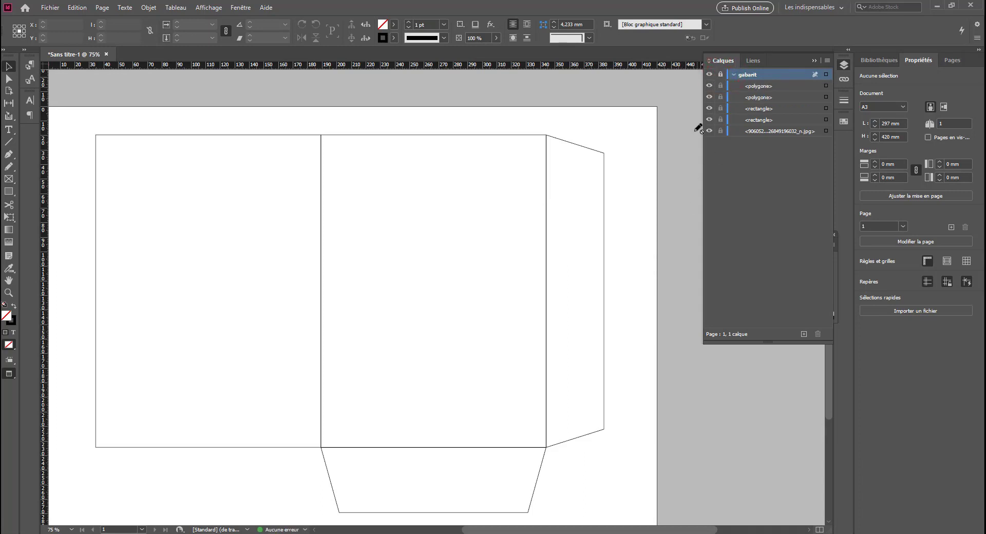
# Create a new layer named visuel above the gabarit layer
pyautogui.click(804, 334)
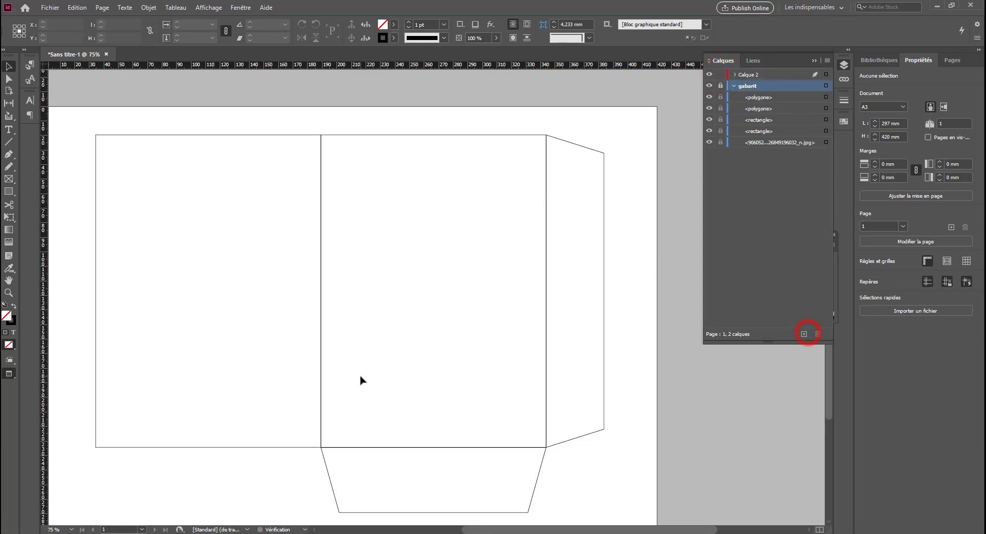
pyautogui.doubleClick(763, 76)
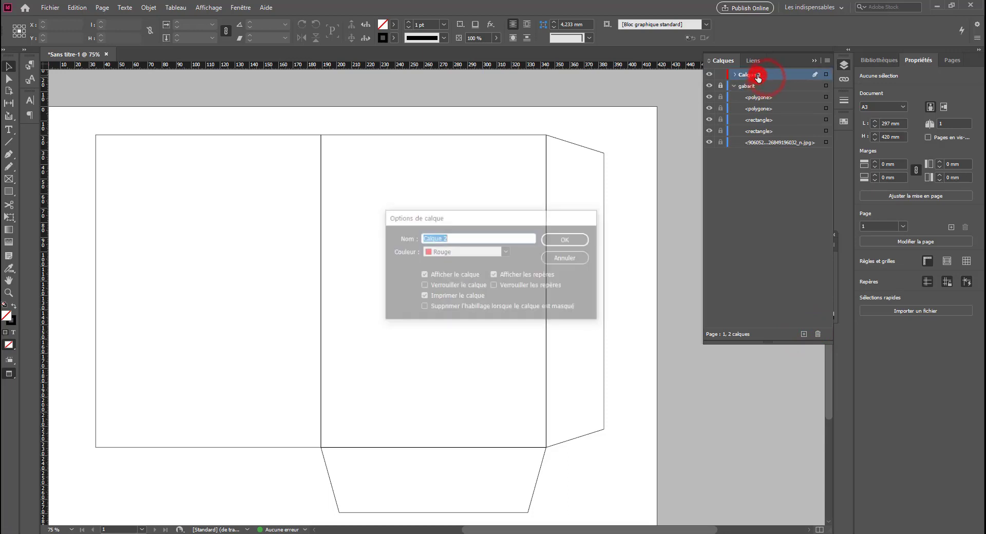
pyautogui.write('visuel')
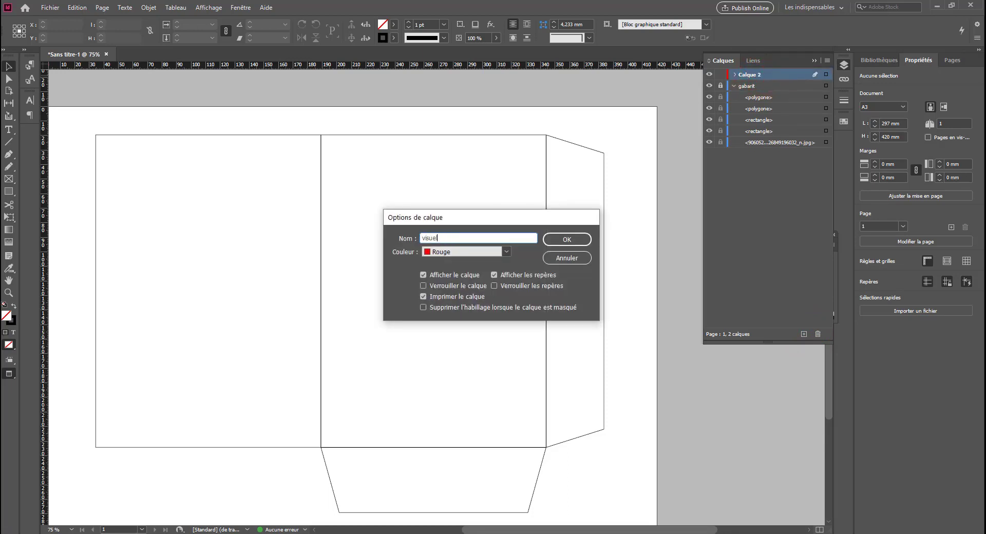
pyautogui.press('Return')
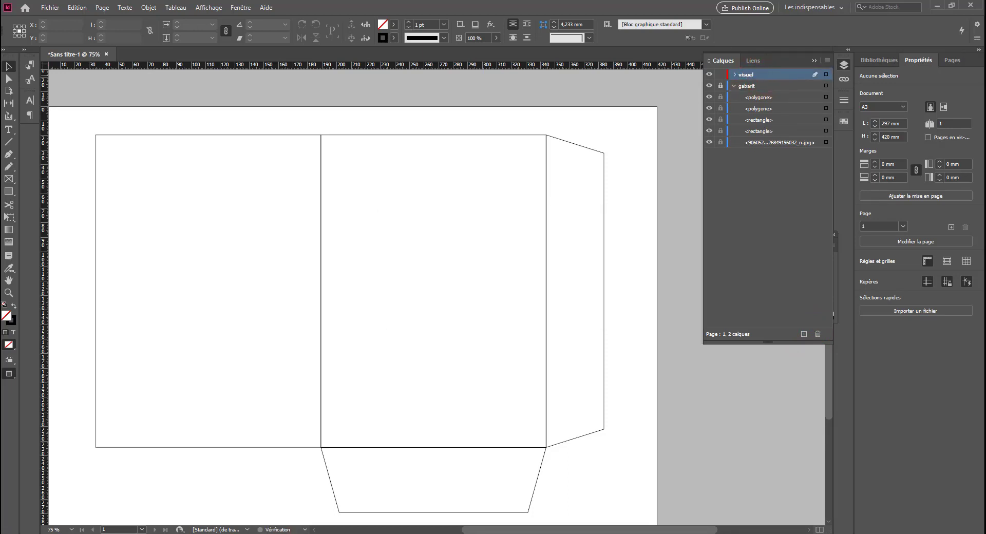
# Switch to File Explorer and place the flamingo JPG from the D: drive's tuto\Gif folder onto the page
pyautogui.hotkey('alt', 'Tab')
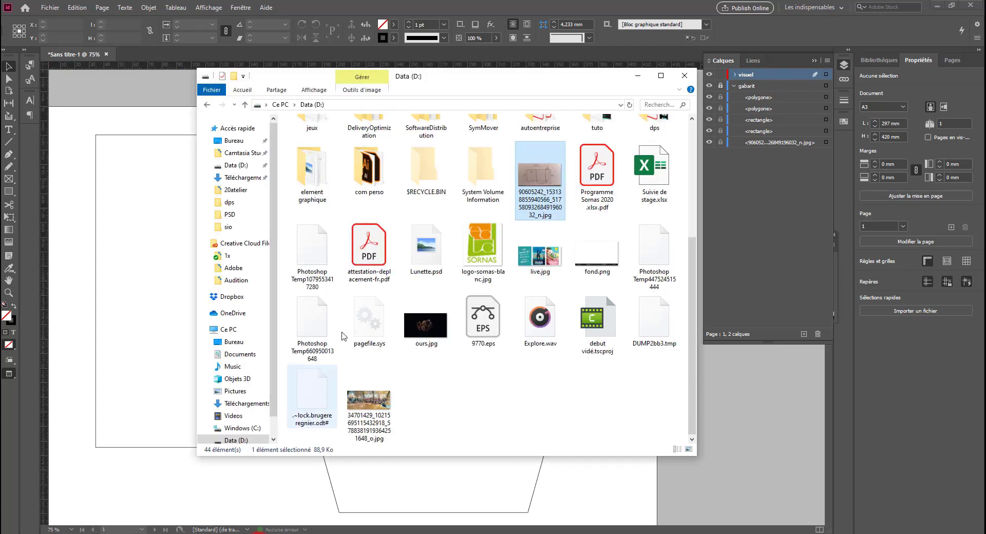
pyautogui.scroll(3, 352, 322)
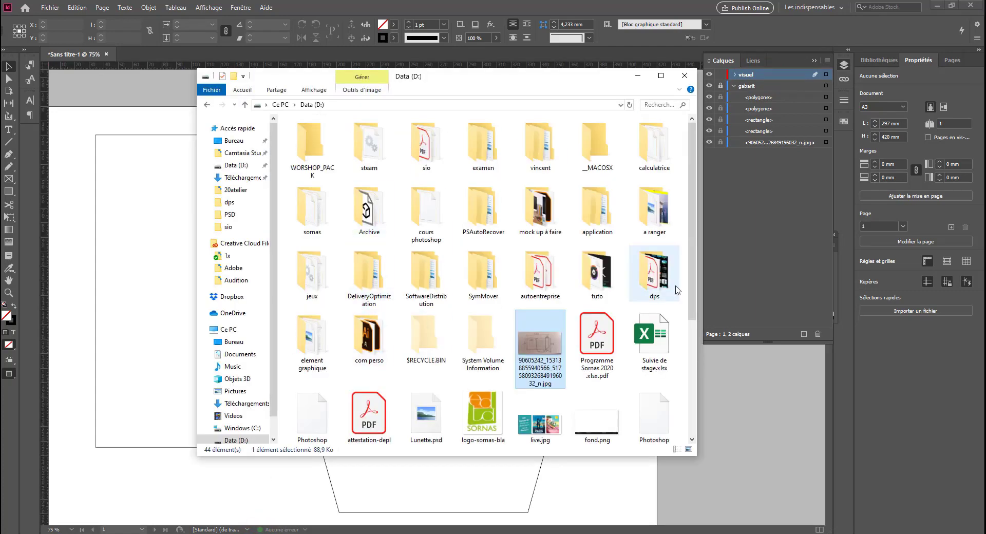
pyautogui.doubleClick(605, 272)
pyautogui.scroll(-1, 388, 209)
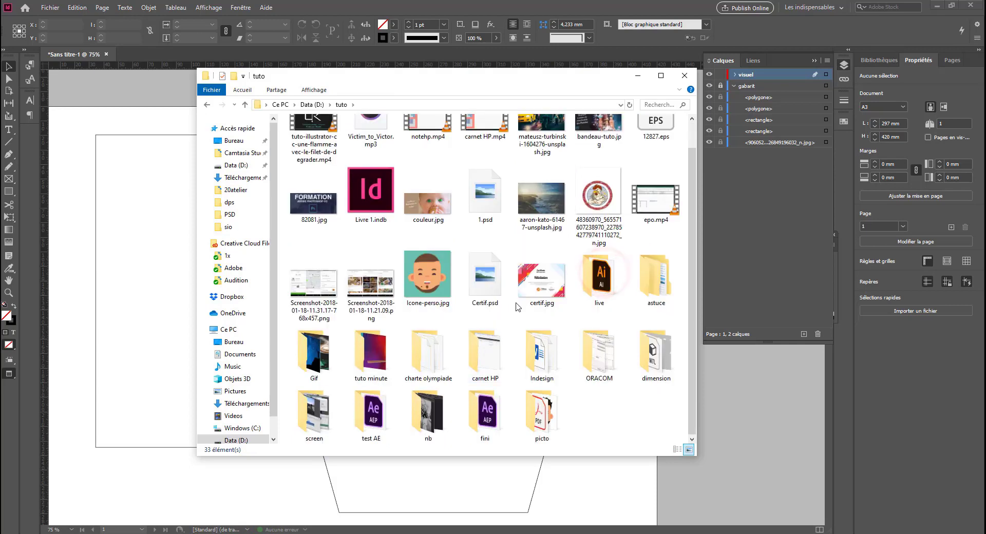
pyautogui.click(604, 282)
pyautogui.doubleClick(308, 354)
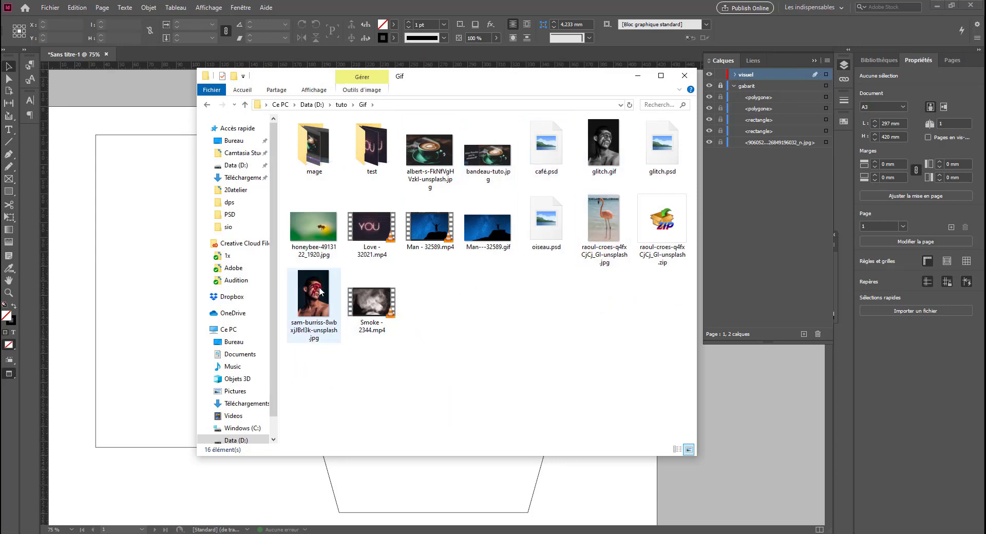
pyautogui.moveTo(606, 236); pyautogui.dragTo(145, 244)
# Scale the flamingo image down to about 414 × 621 mm and move it over the page
pyautogui.scroll(-1, 222, 288)
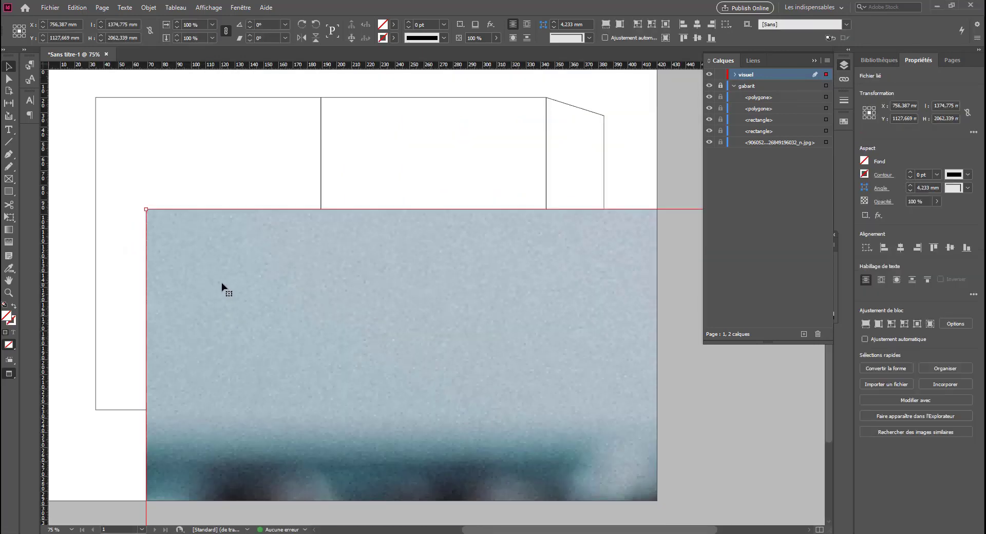
pyautogui.hotkey('ctrl', '-')
pyautogui.hotkey('ctrl', '-')
pyautogui.hotkey('ctrl', '-')
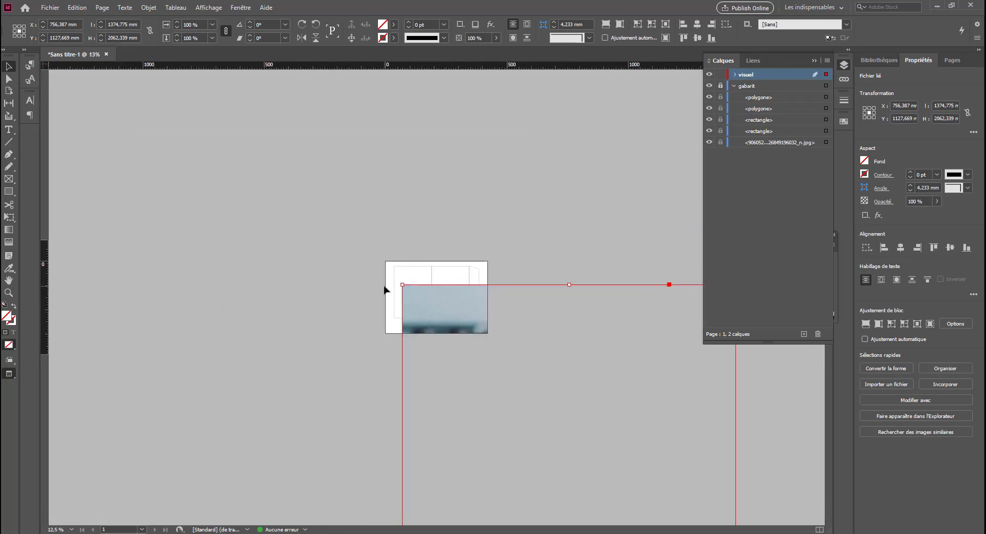
pyautogui.moveTo(403, 283); pyautogui.dragTo(504, 403)
pyautogui.moveTo(513, 358); pyautogui.dragTo(414, 304)
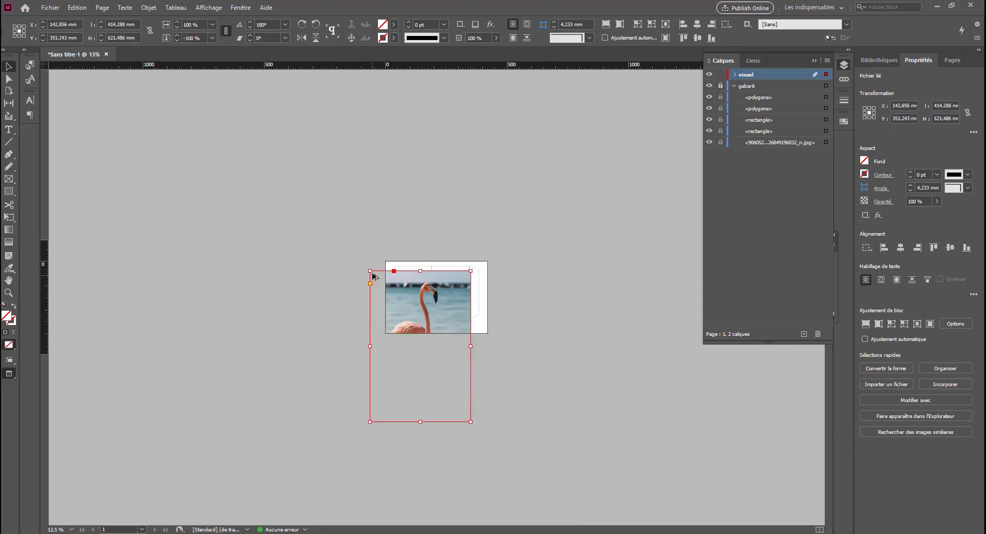
# Scale the flamingo image down to about 72 × 108 mm and align it to the first panel's lower-left corner
pyautogui.moveTo(371, 270); pyautogui.dragTo(411, 334)
pyautogui.hotkey('ctrl', '=')
pyautogui.hotkey('ctrl', '=')
pyautogui.moveTo(455, 467); pyautogui.dragTo(382, 299)
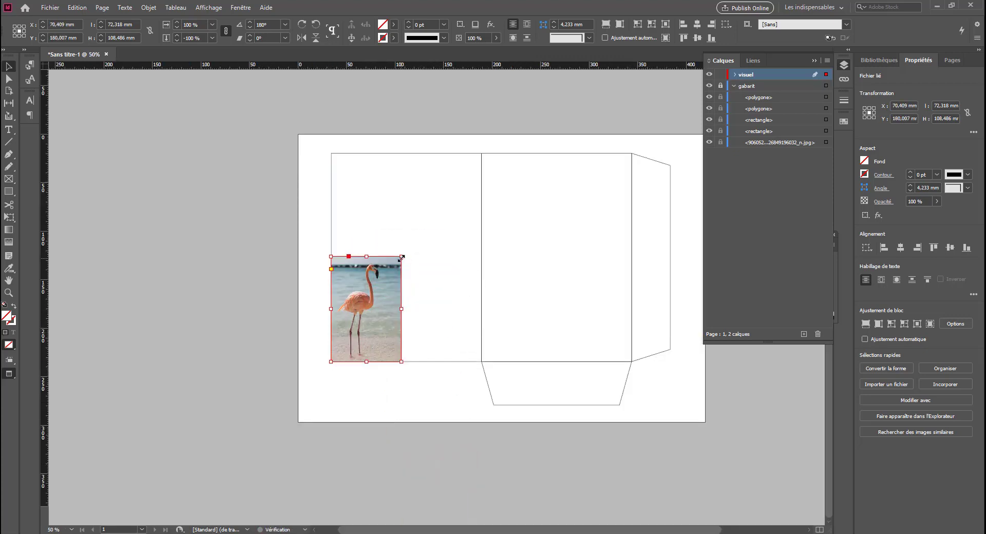
# Enlarge the flamingo image to about 143 × 215 mm so it spans the first panel's full height
pyautogui.moveTo(401, 256); pyautogui.dragTo(469, 191)
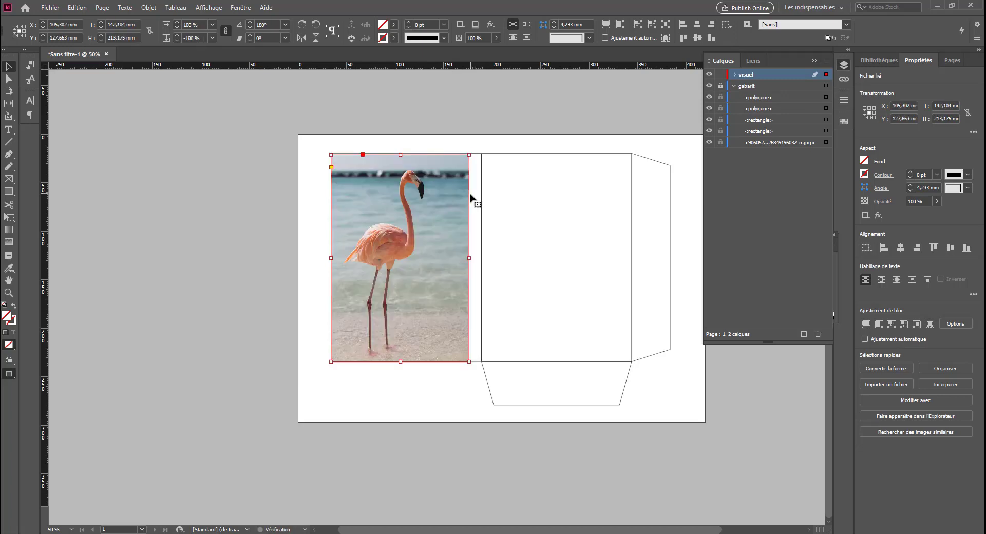
pyautogui.hotkey('ctrl', '+')
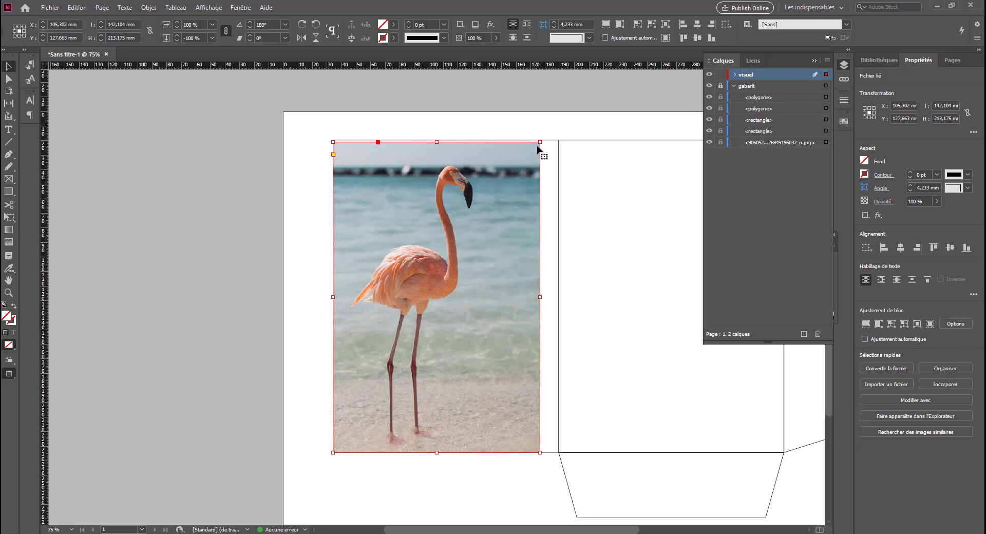
pyautogui.moveTo(540, 143); pyautogui.dragTo(540, 140)
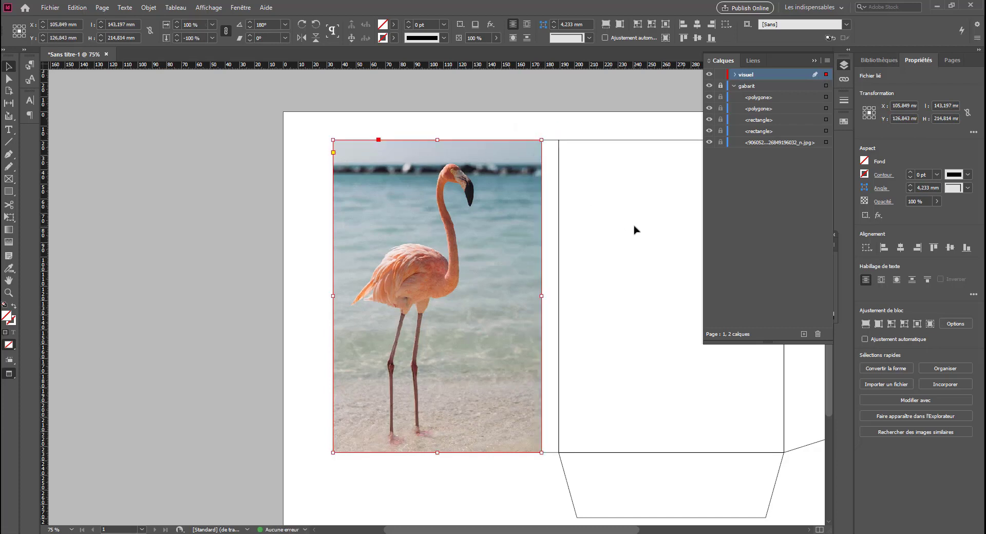
pyautogui.moveTo(632, 226); pyautogui.dragTo(550, 227)
pyautogui.click(552, 280)
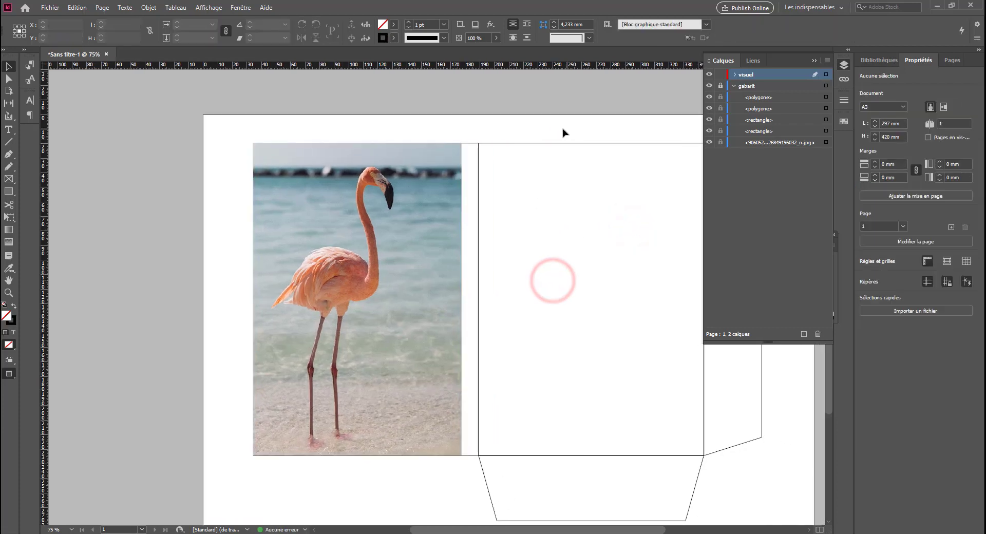
# Move the gabarit layer above the visuel layer and unlock it
pyautogui.click(430, 202)
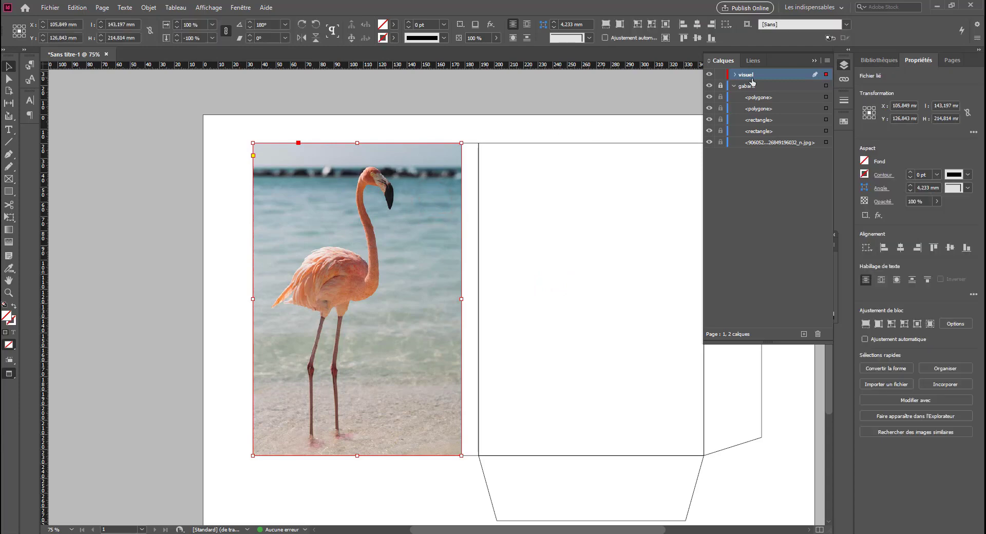
pyautogui.click(732, 86)
pyautogui.click(738, 87)
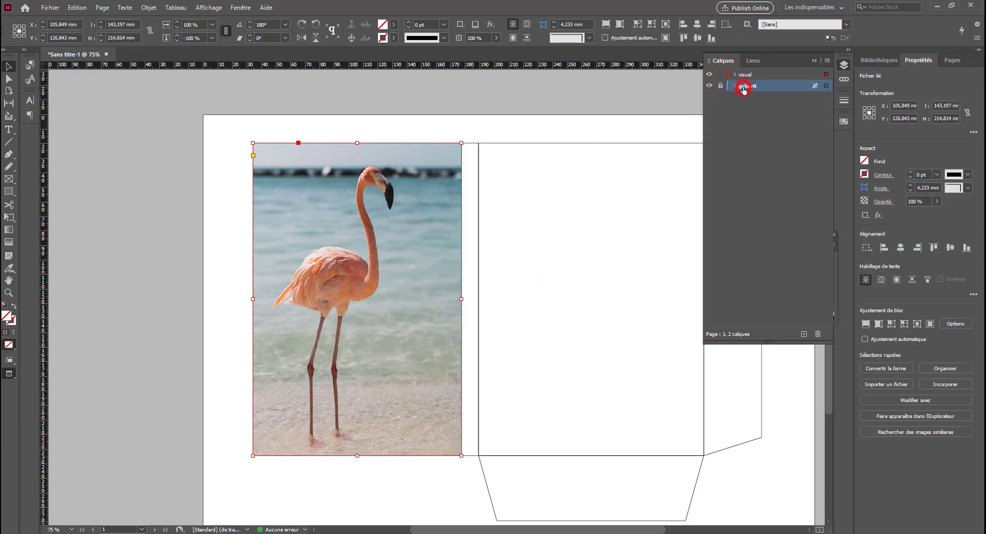
pyautogui.moveTo(749, 89); pyautogui.dragTo(752, 72)
pyautogui.click(185, 202)
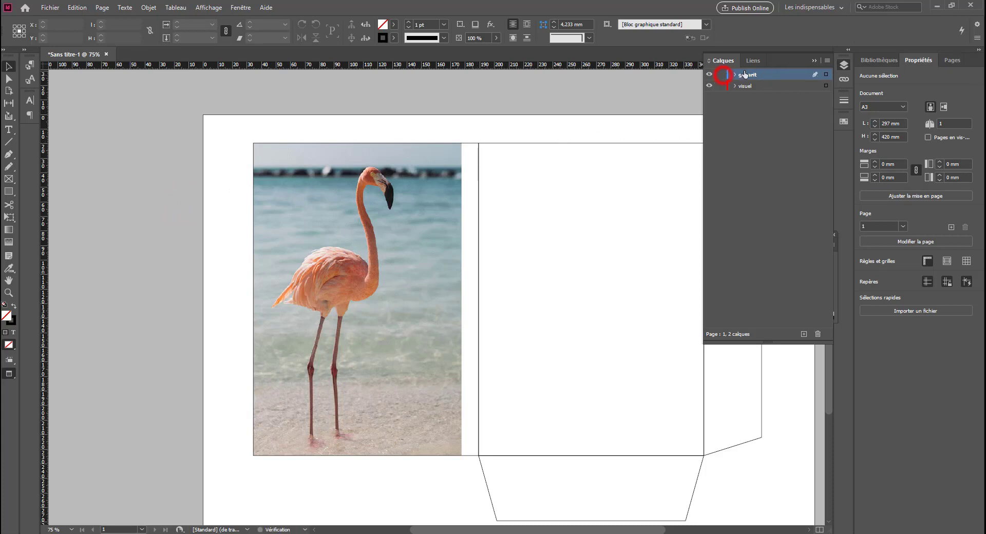
pyautogui.click(720, 75)
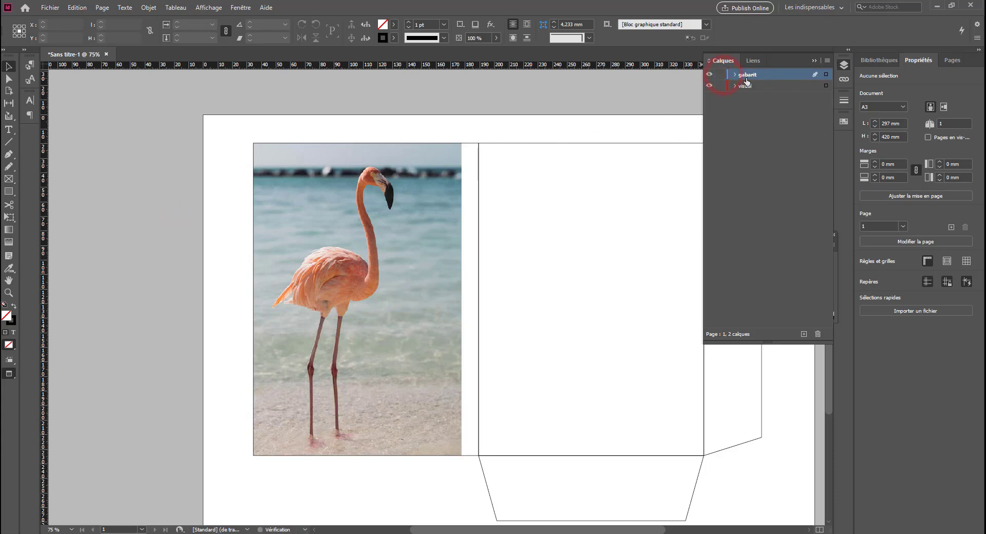
# Set the stroke weight of the template outlines on the gabarit layer to 2 pt, leaving out the object beside the page
pyautogui.click(827, 75)
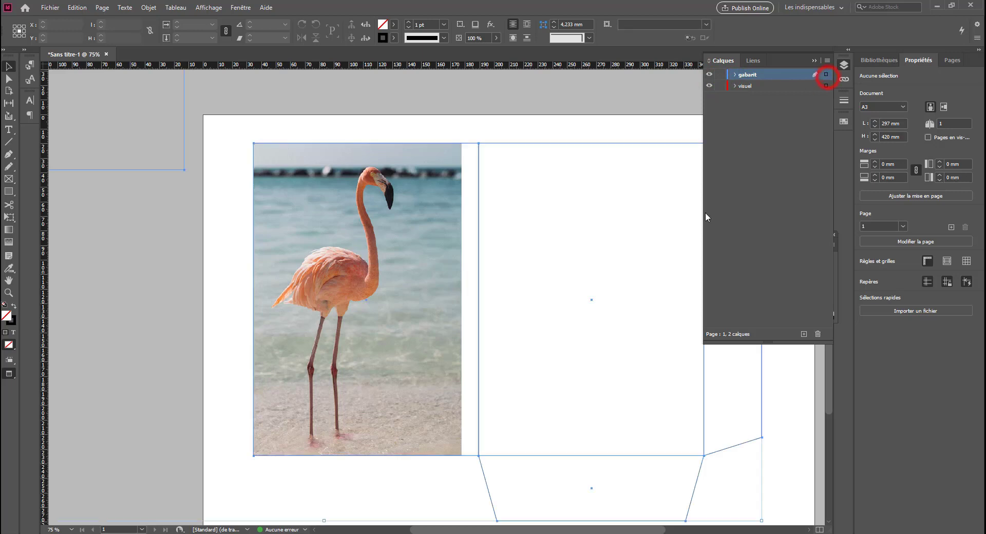
pyautogui.keyDown('shift'); pyautogui.click(133, 109); pyautogui.keyUp('shift')
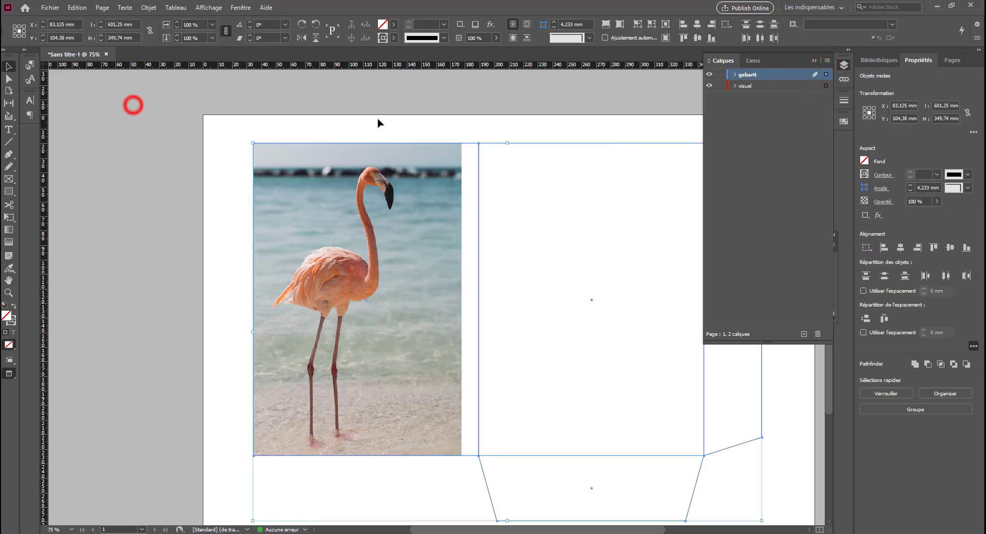
pyautogui.click(911, 171)
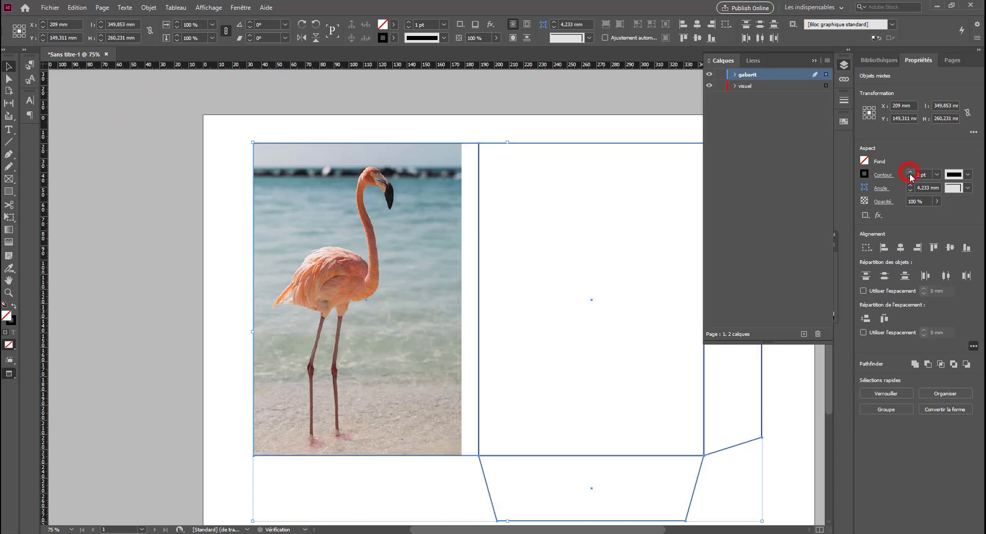
pyautogui.click(549, 130)
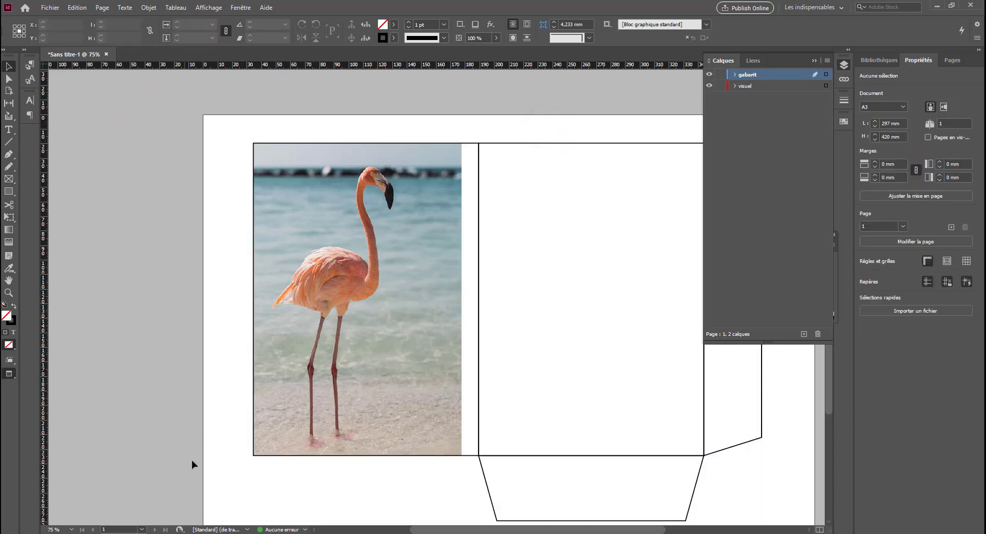
# Add a second page to the document and set the orientation to landscape, 420 × 297 mm
pyautogui.moveTo(577, 308); pyautogui.dragTo(476, 299)
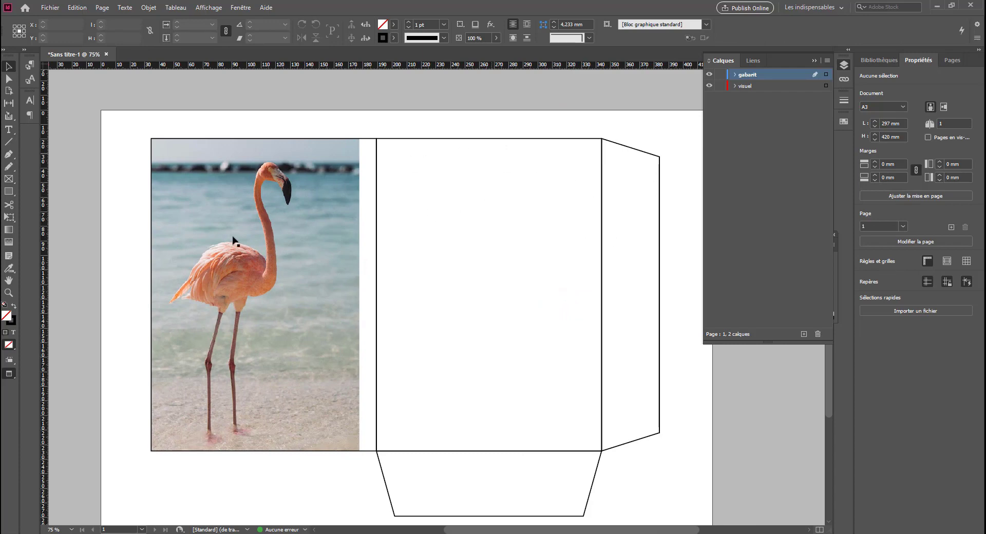
pyautogui.scroll(-3, 249, 383)
pyautogui.scroll(2, 249, 382)
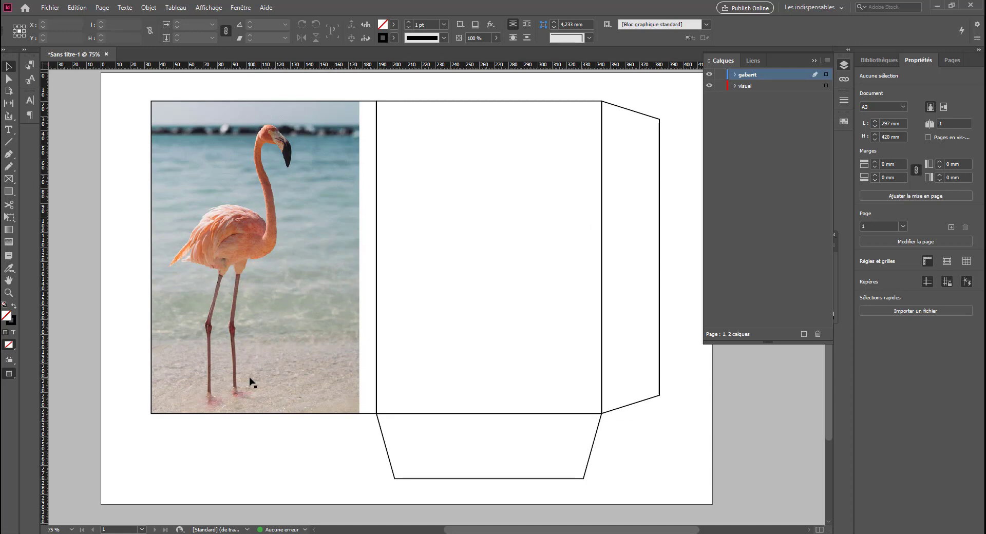
pyautogui.hotkey('ctrl', '-')
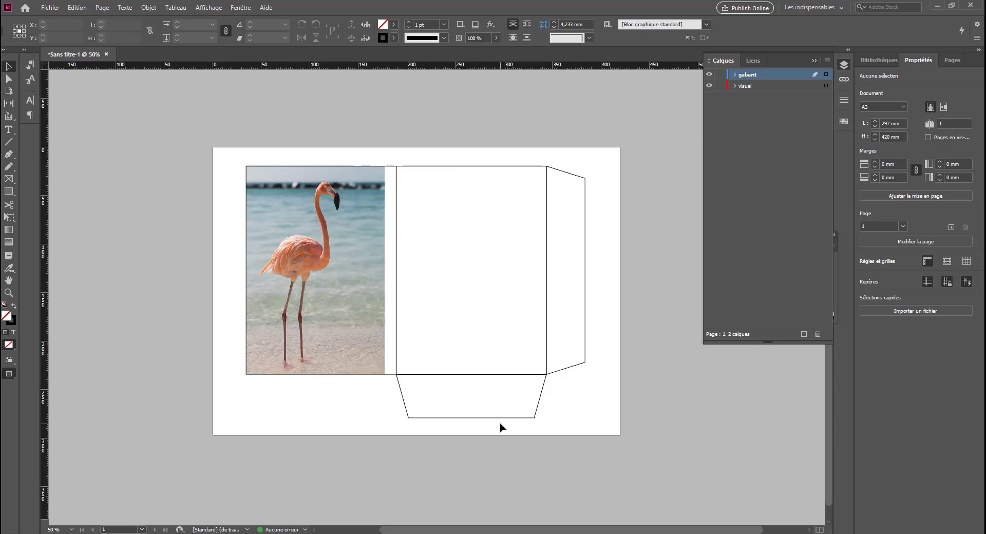
pyautogui.click(9, 65)
pyautogui.click(948, 125)
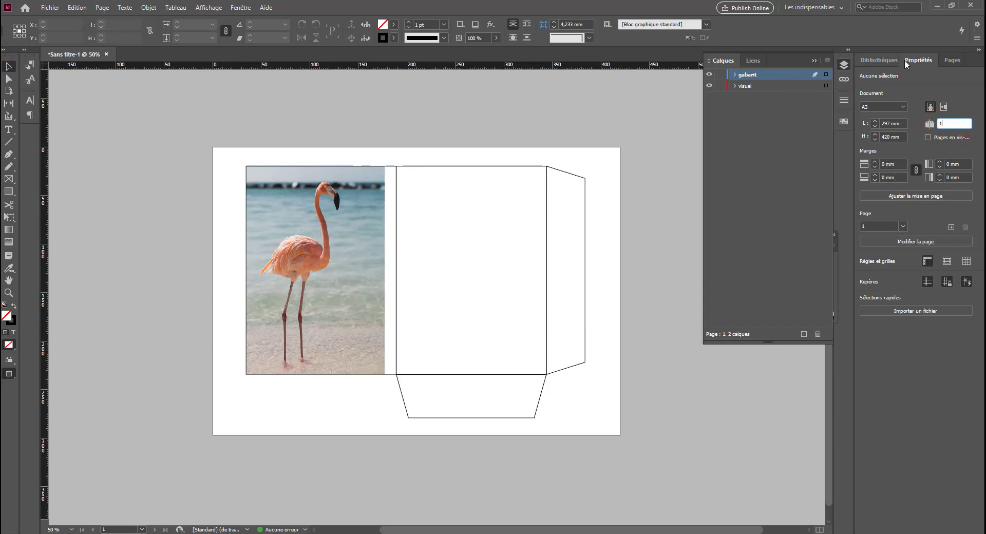
pyautogui.click(947, 61)
pyautogui.click(955, 528)
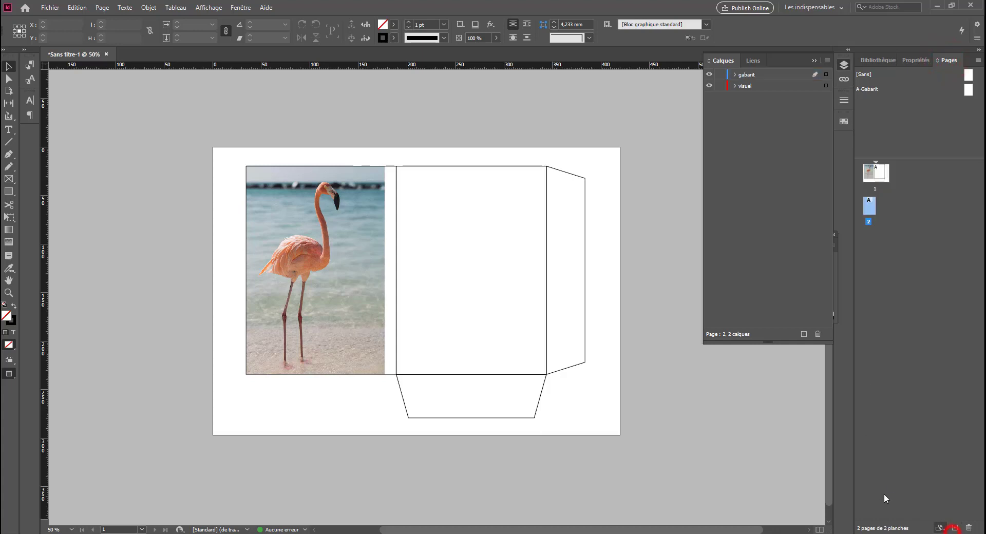
pyautogui.click(907, 59)
pyautogui.click(945, 108)
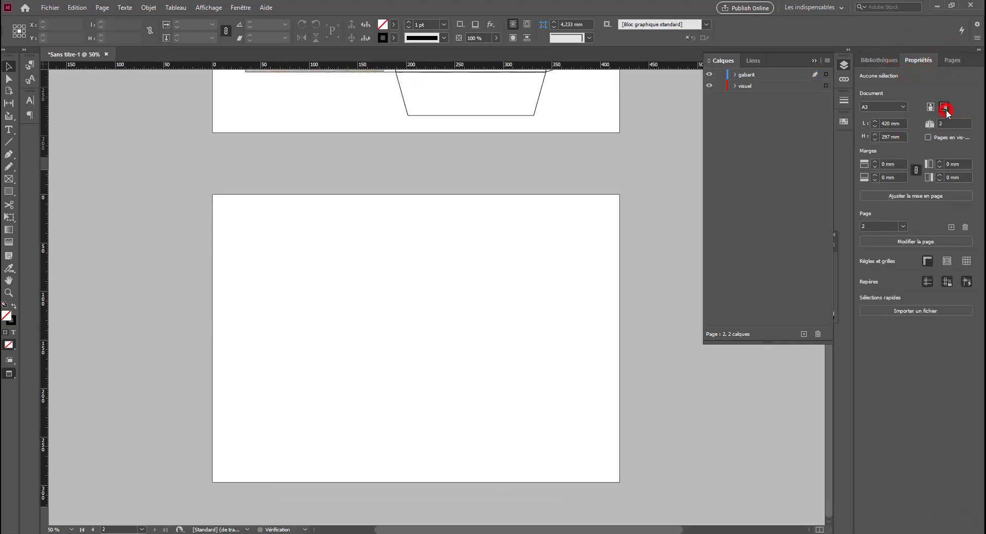
# Duplicate the template outlines without the flamingo image onto page 2 and position them within the page at Y about 152 mm
pyautogui.scroll(5, 636, 286)
pyautogui.click(9, 67)
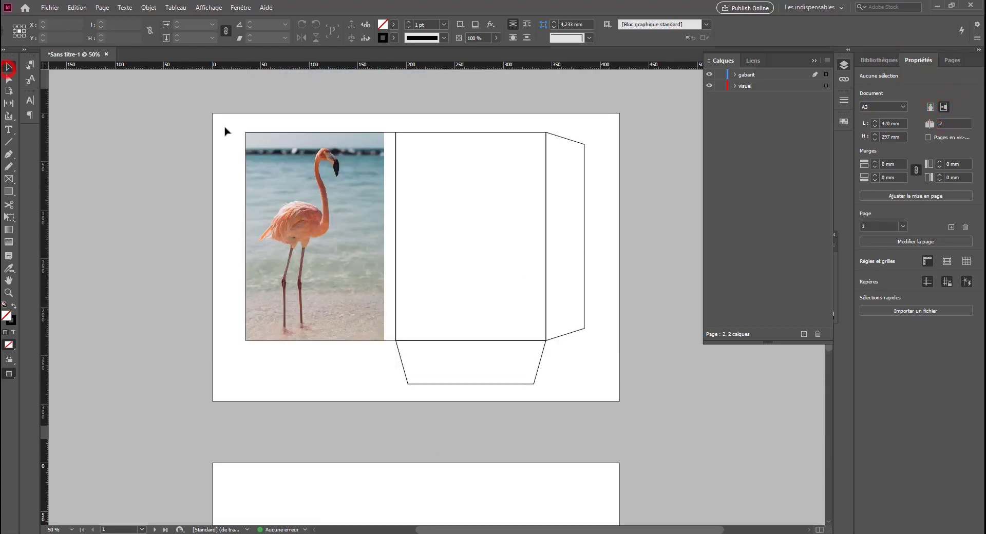
pyautogui.moveTo(225, 131); pyautogui.dragTo(607, 398)
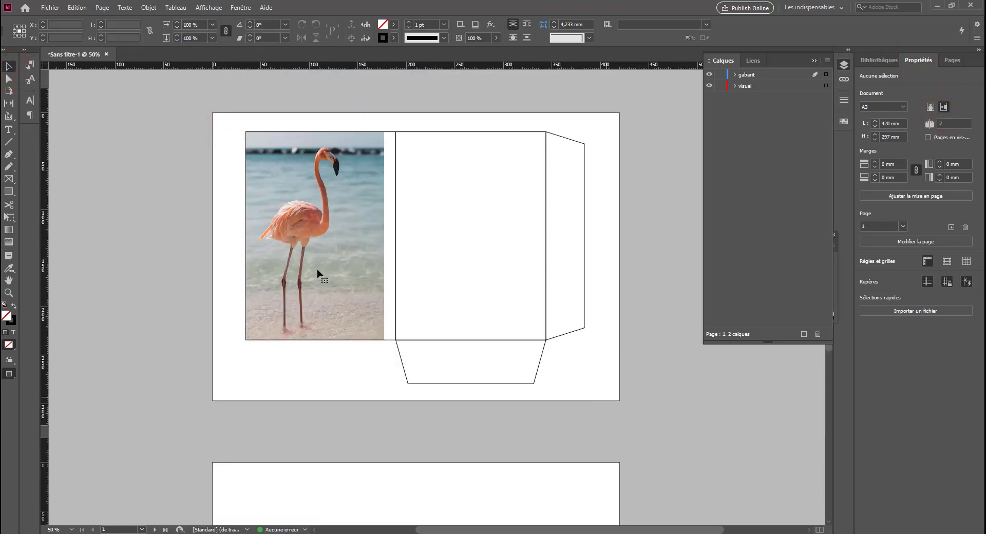
pyautogui.keyDown('shift'); pyautogui.click(319, 251); pyautogui.keyUp('shift')
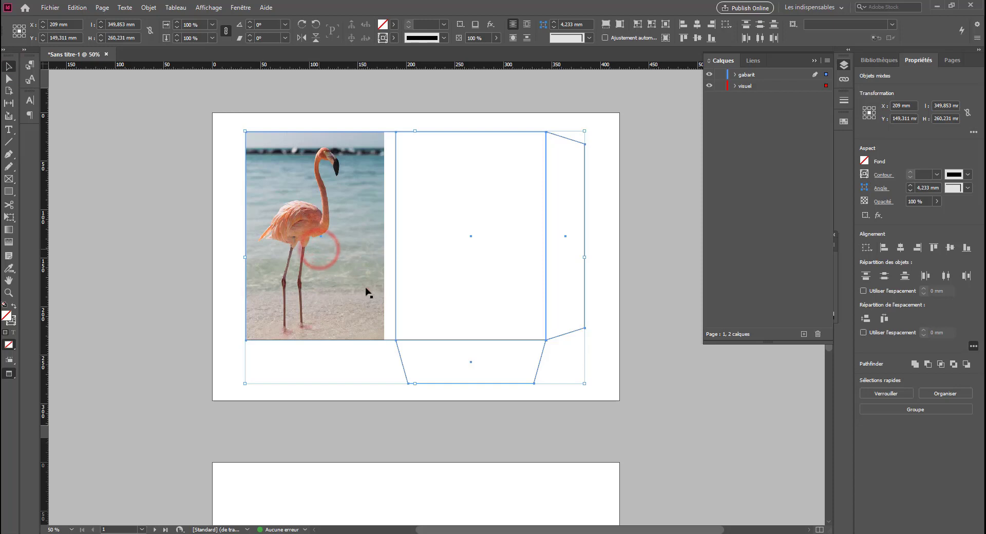
pyautogui.moveTo(560, 370); pyautogui.dragTo(531, 312)
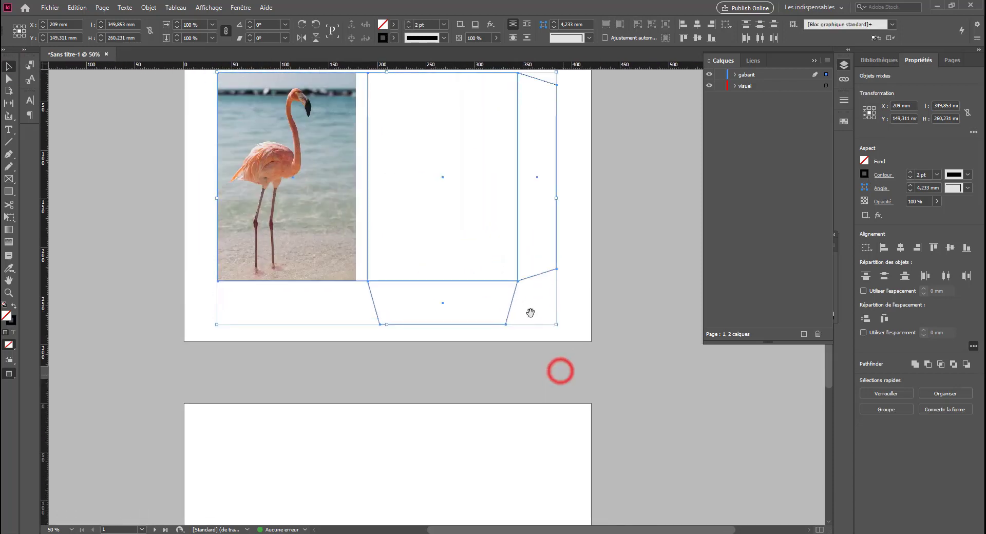
pyautogui.moveTo(520, 206); pyautogui.dragTo(490, 390)
pyautogui.scroll(-3, 489, 386)
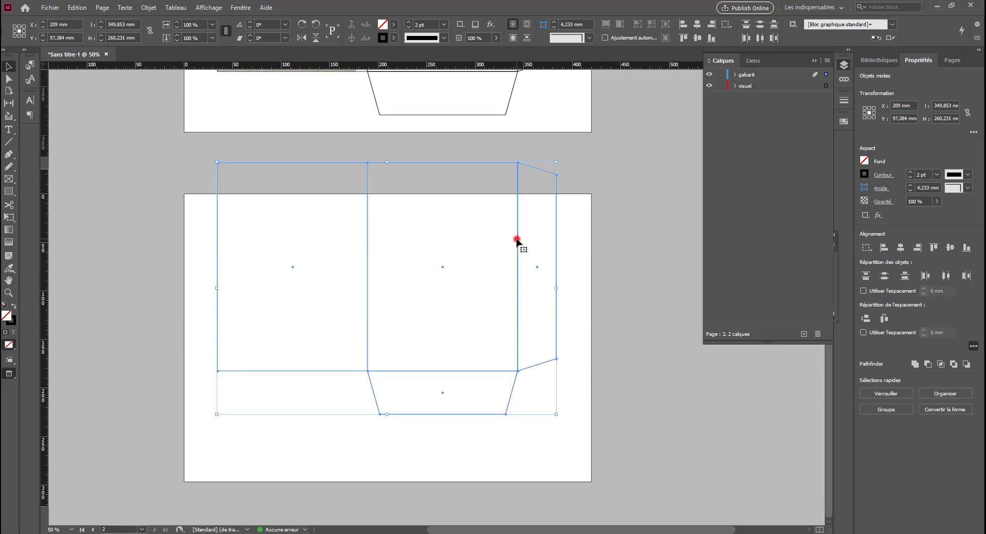
pyautogui.moveTo(517, 240); pyautogui.dragTo(516, 289)
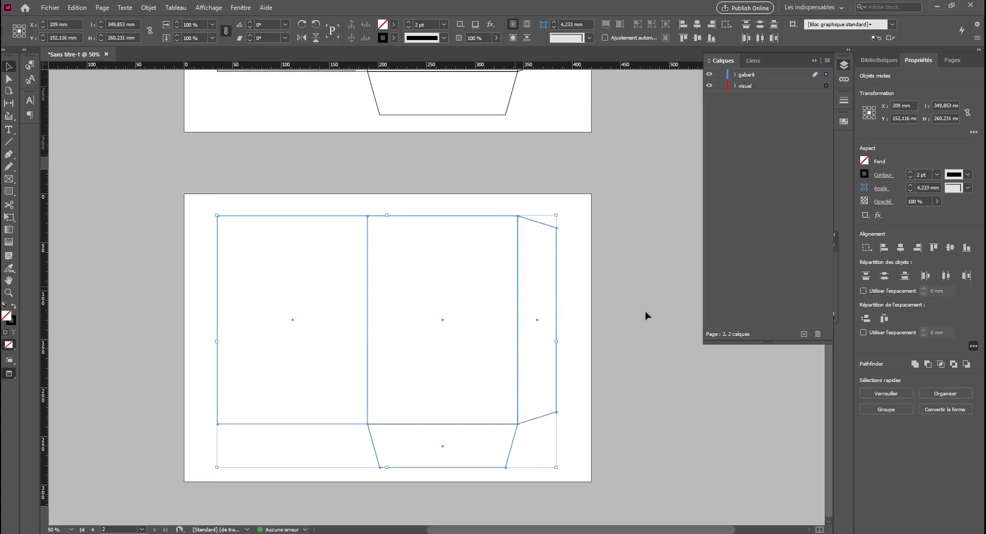
pyautogui.click(666, 299)
pyautogui.scroll(3, 370, 418)
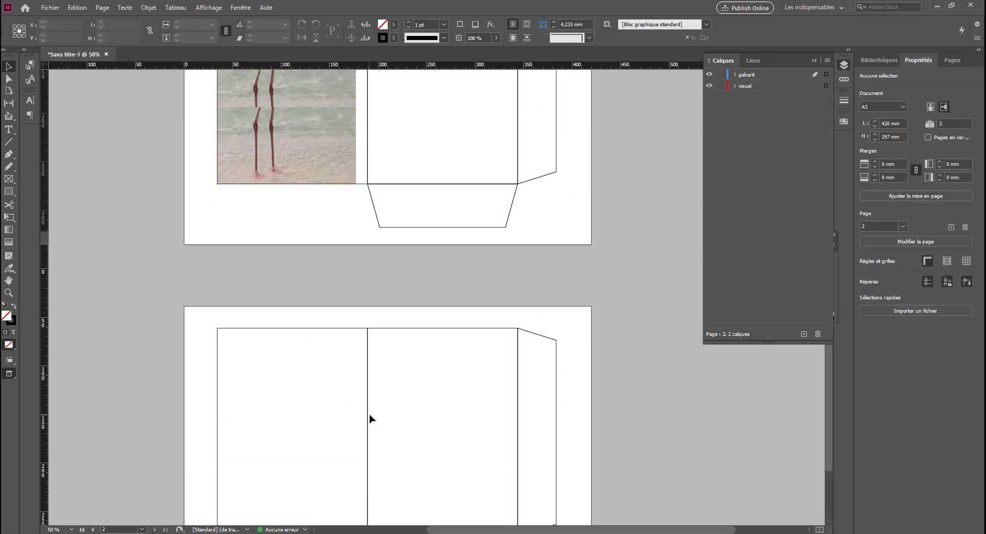
pyautogui.scroll(-2, 370, 436)
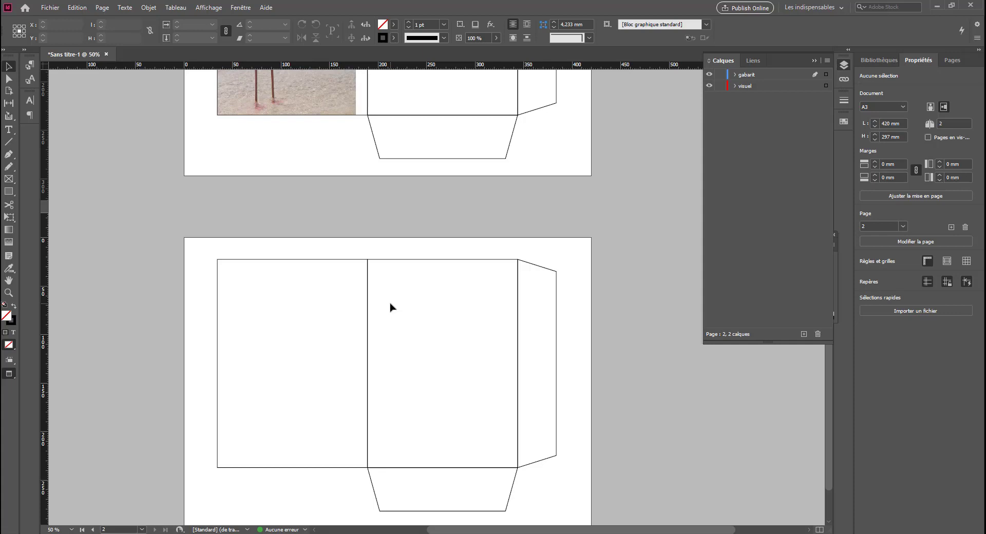
pyautogui.hotkey('ctrl', '-')
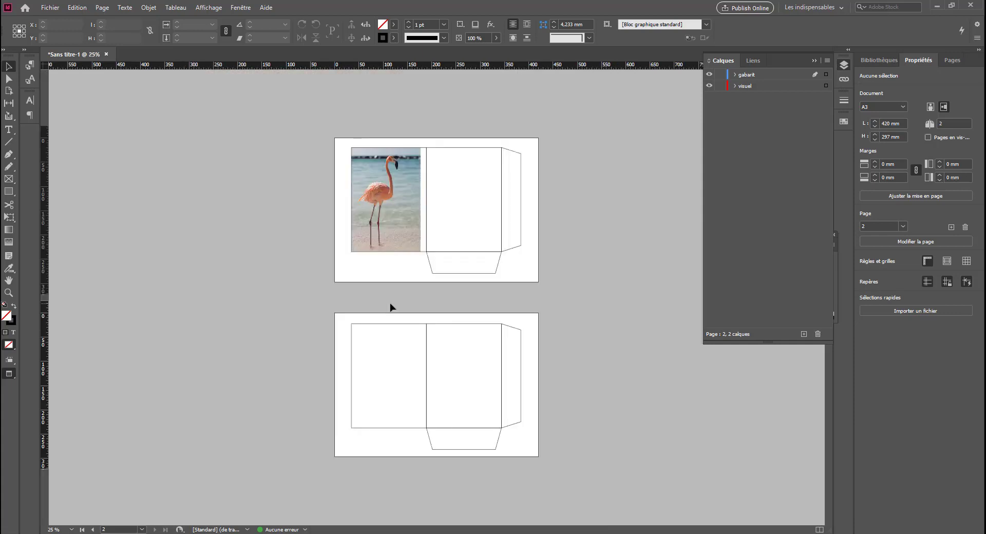
pyautogui.click(408, 199)
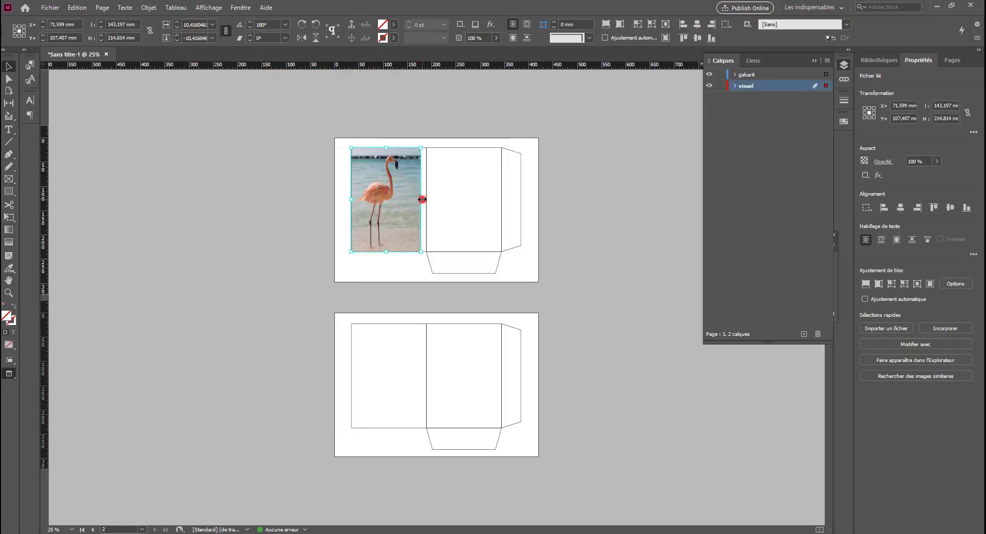
pyautogui.moveTo(421, 199); pyautogui.dragTo(426, 200)
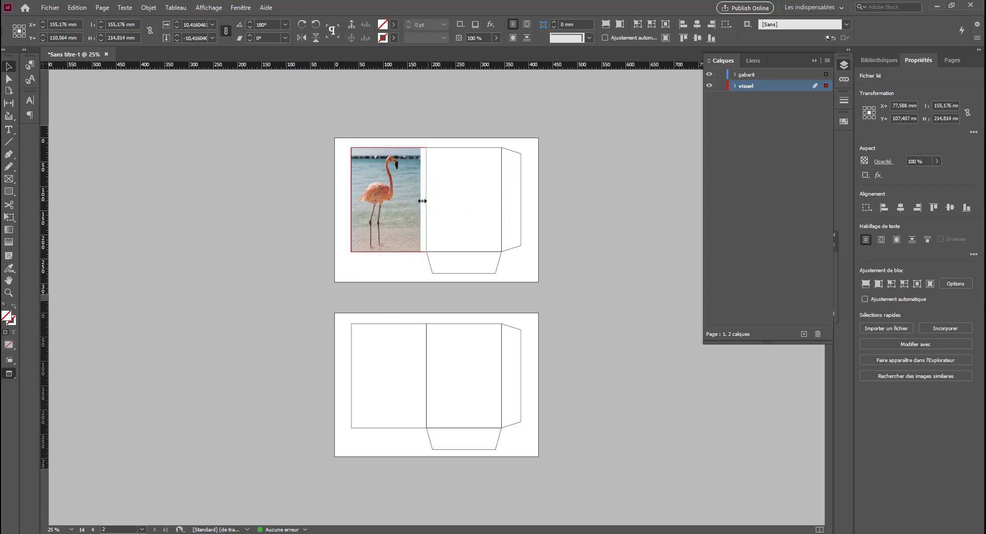
pyautogui.doubleClick(414, 202)
pyautogui.hotkey('ctrl', '=')
pyautogui.hotkey('ctrl', '=')
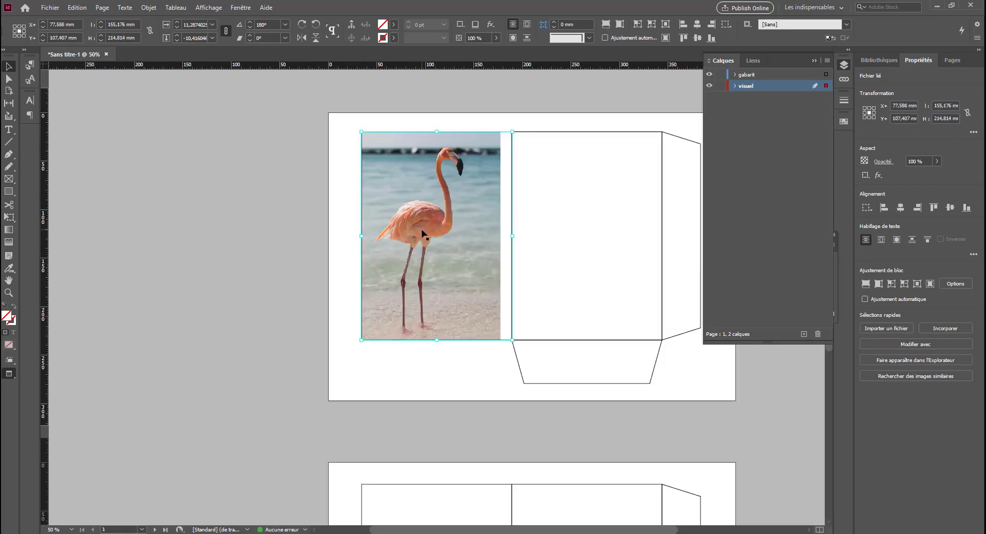
pyautogui.hotkey('ctrl', 'z')
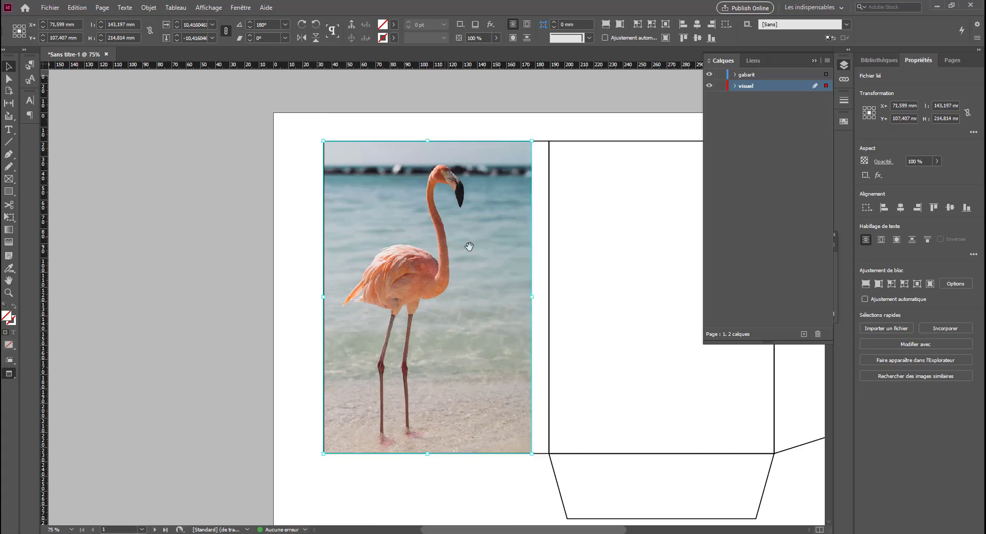
# Stretch the flamingo image horizontally to about 154 mm so it fills the first panel's full width
pyautogui.moveTo(534, 296); pyautogui.dragTo(549, 296)
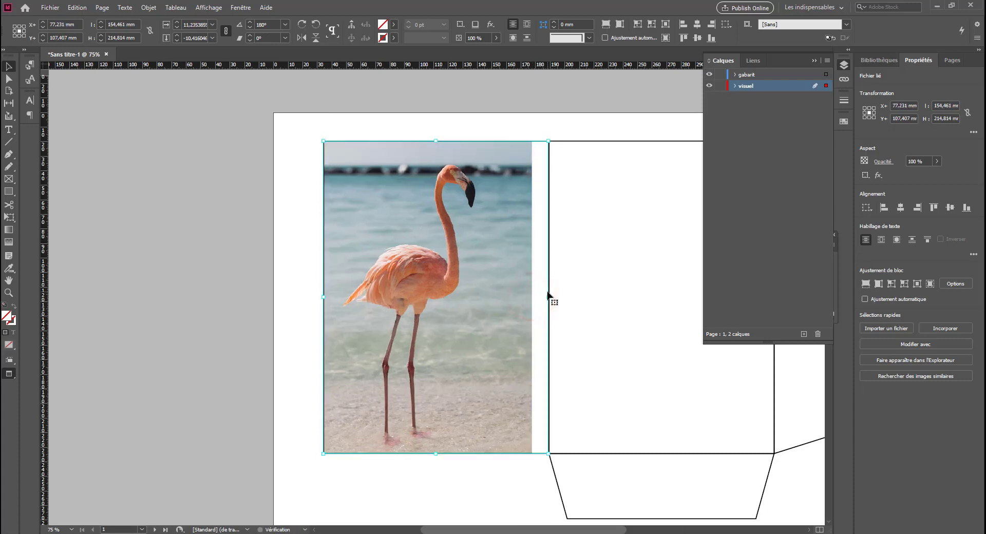
pyautogui.click(264, 277)
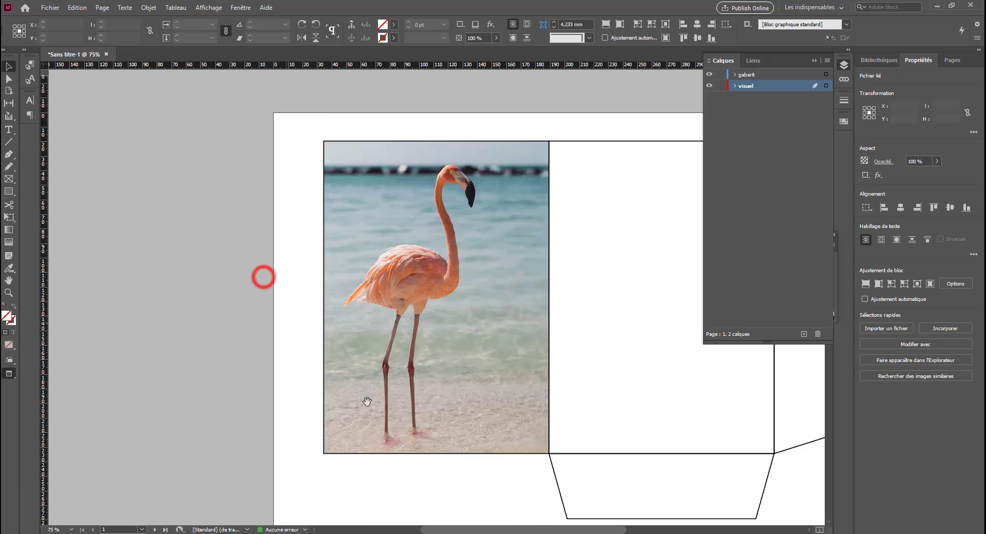
pyautogui.scroll(-5, 356, 396)
pyautogui.hscroll(3, 357, 397)
pyautogui.scroll(-5, 324, 136)
pyautogui.hscroll(1, 324, 136)
pyautogui.click(319, 235)
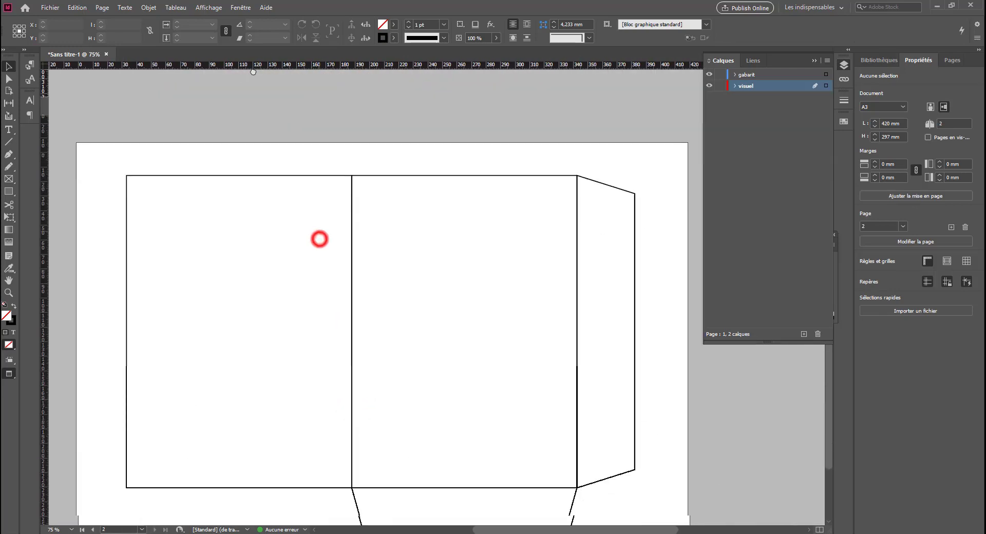